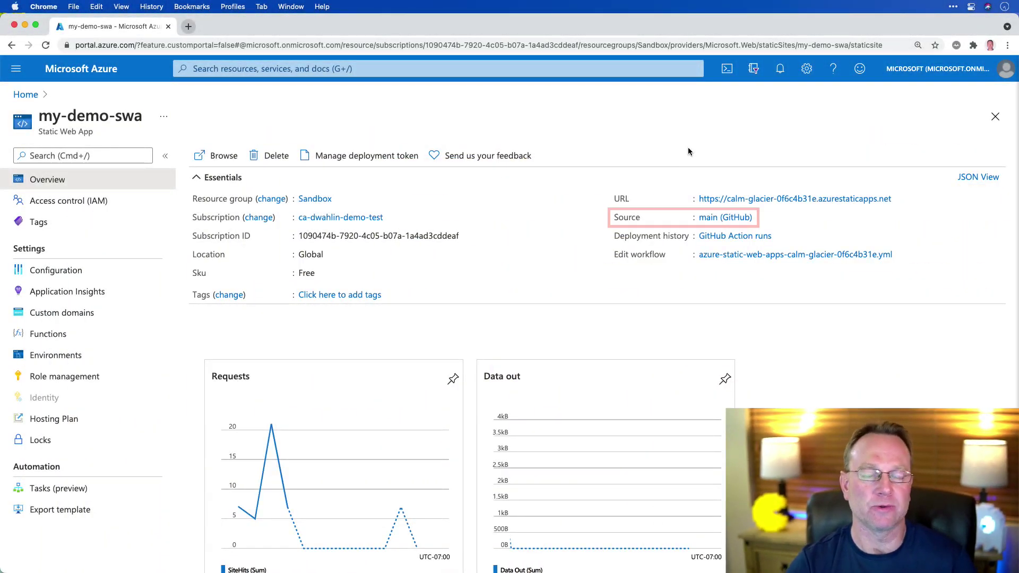
# Open the static web app's GitHub source repository and its "ci: add Azure Static Web Apps workflow file" Actions run
pyautogui.click(738, 219)
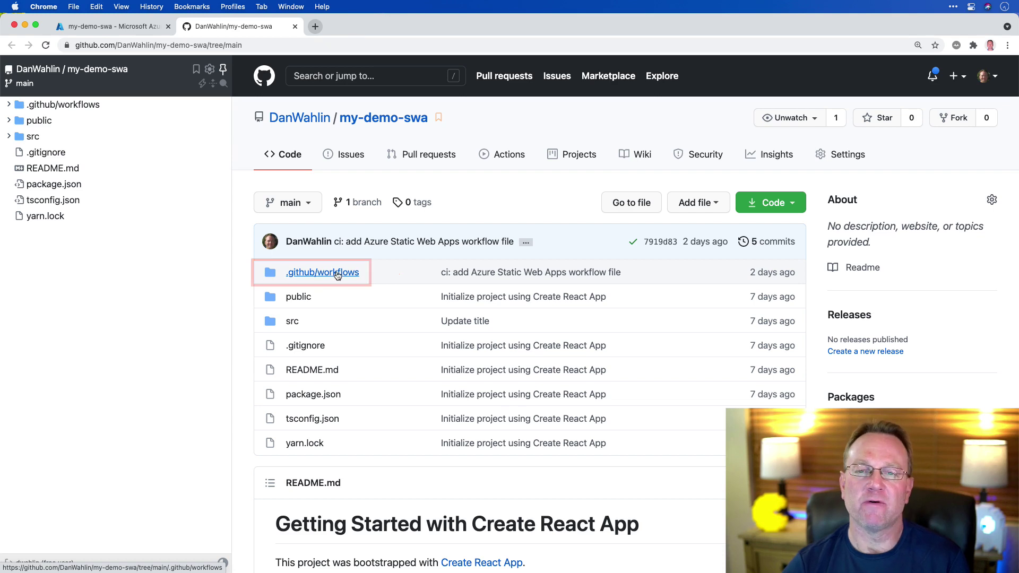
pyautogui.click(506, 154)
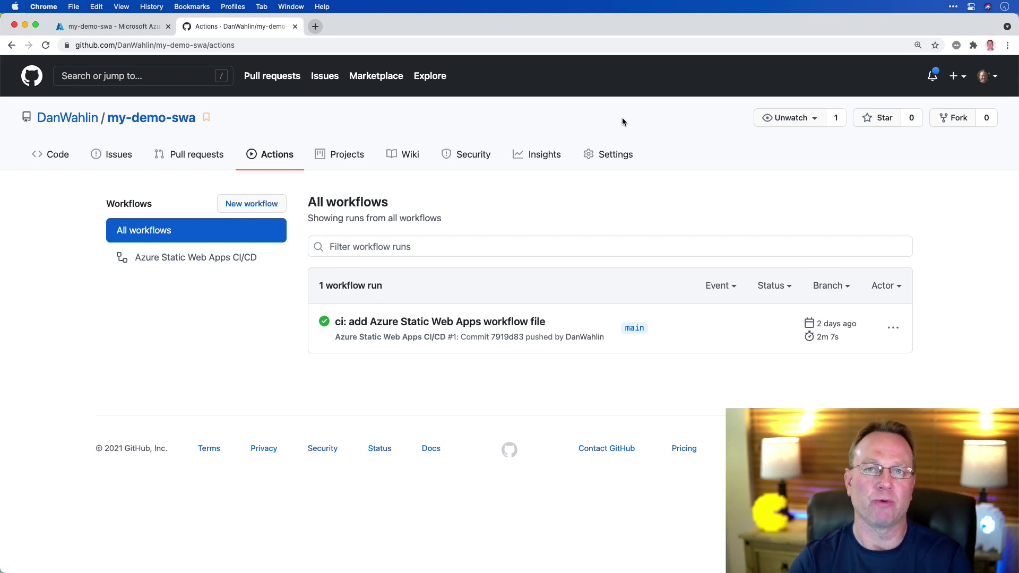
pyautogui.click(521, 322)
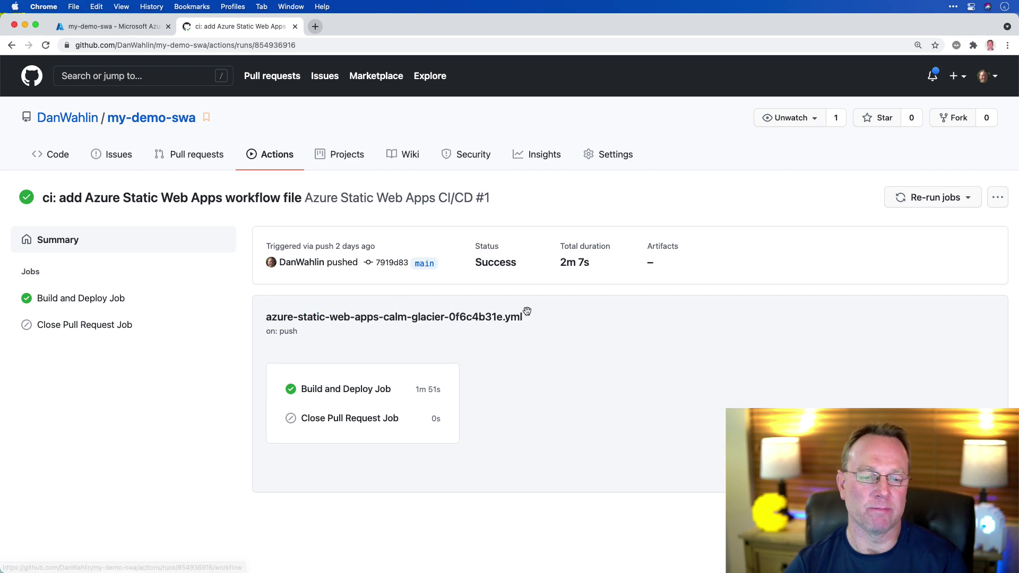
# Review the Build And Deploy log in the run's Build and Deploy Job, and return to the Azure portal by closing GitHub
pyautogui.click(334, 388)
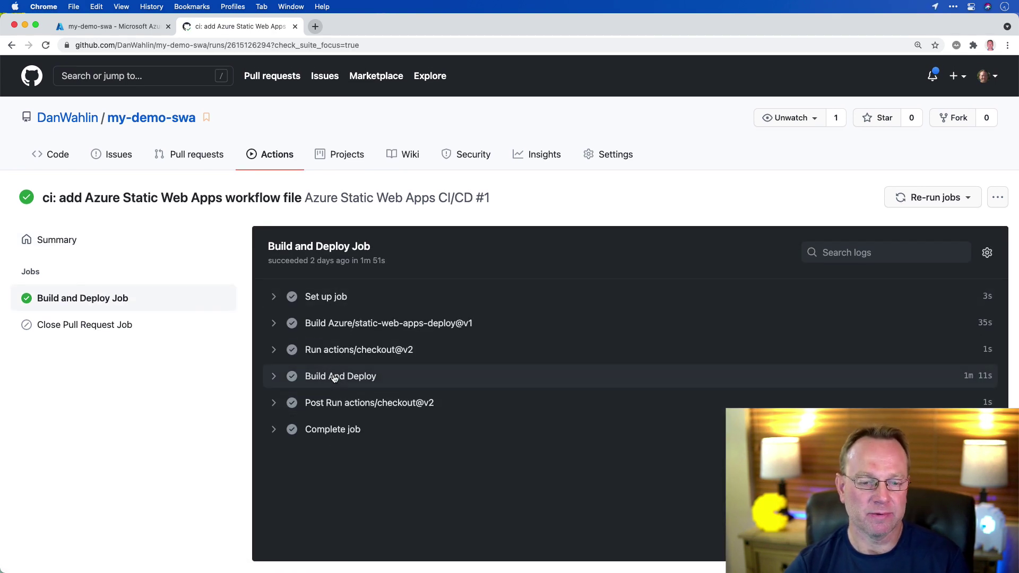
pyautogui.click(372, 377)
pyautogui.scroll(-12, 545, 403)
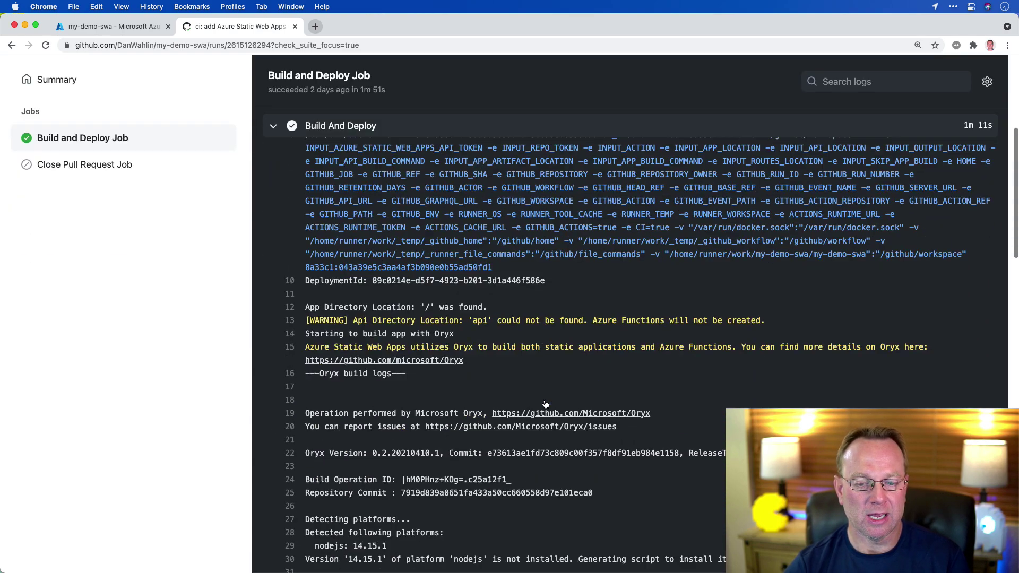
pyautogui.scroll(-2, 545, 403)
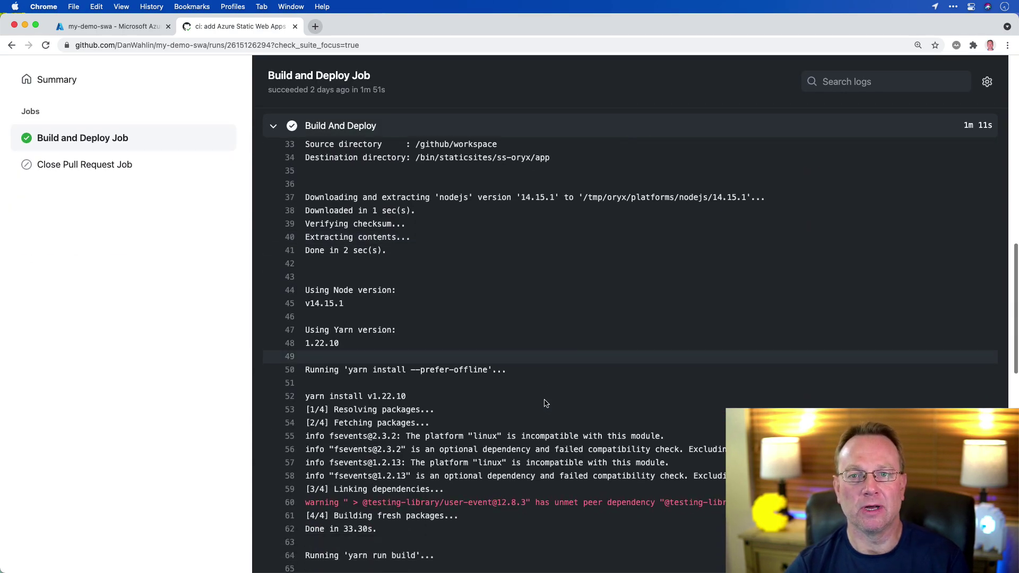
pyautogui.scroll(15, 545, 403)
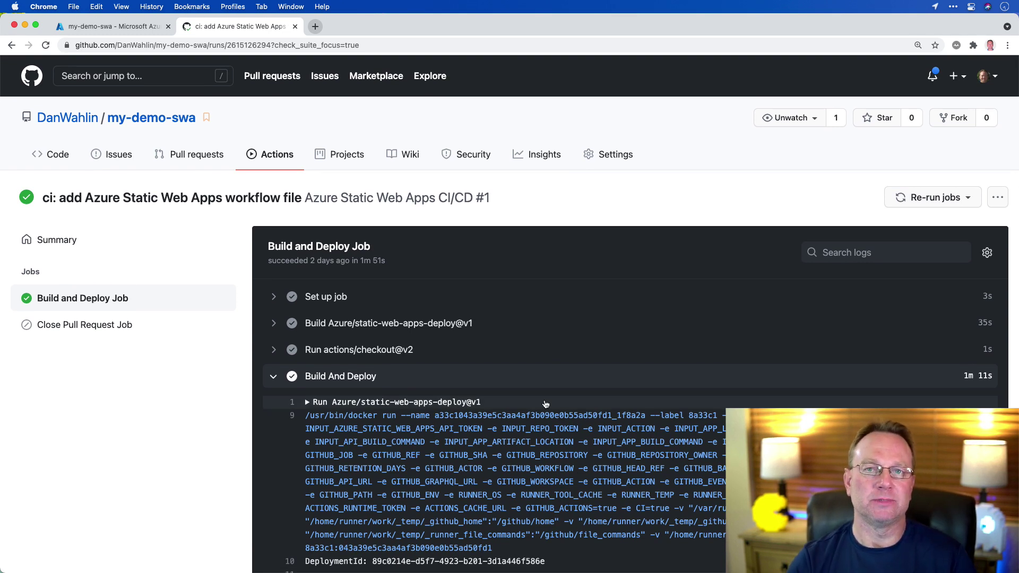
pyautogui.click(294, 27)
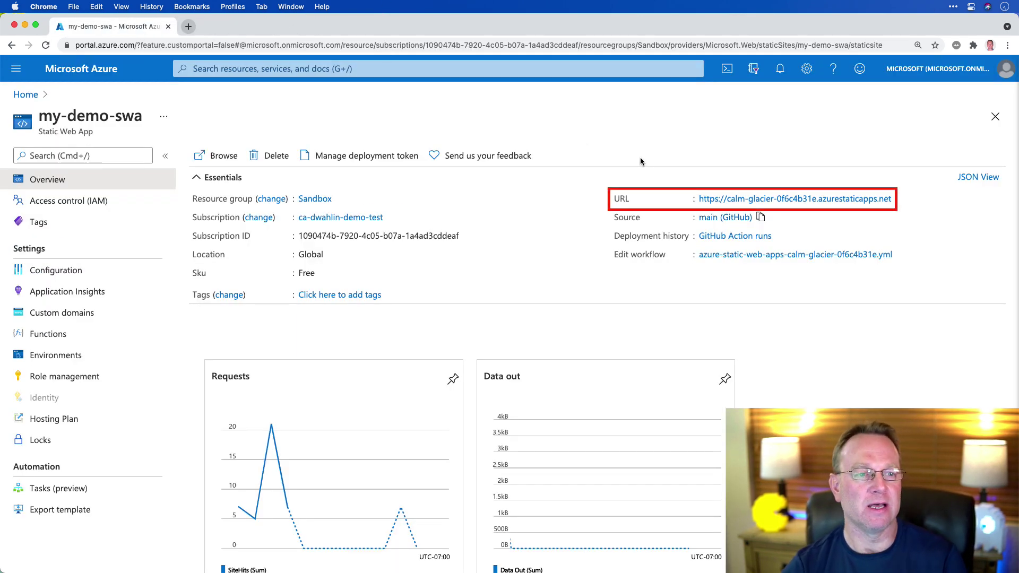
# Open the static web app's URL from the Azure overview and check the greeting text on the live site
pyautogui.click(706, 199)
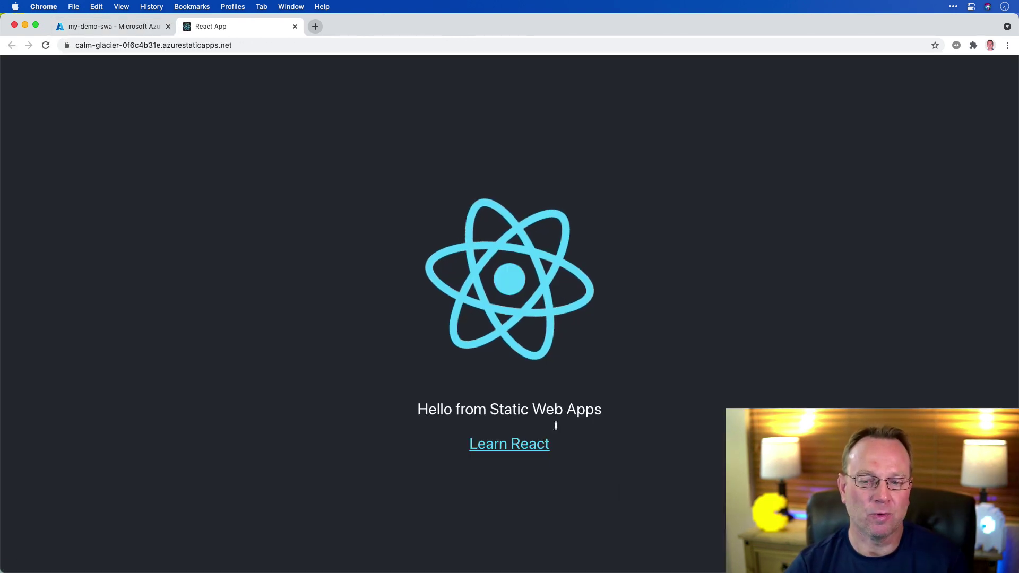
pyautogui.moveTo(616, 411); pyautogui.dragTo(358, 412)
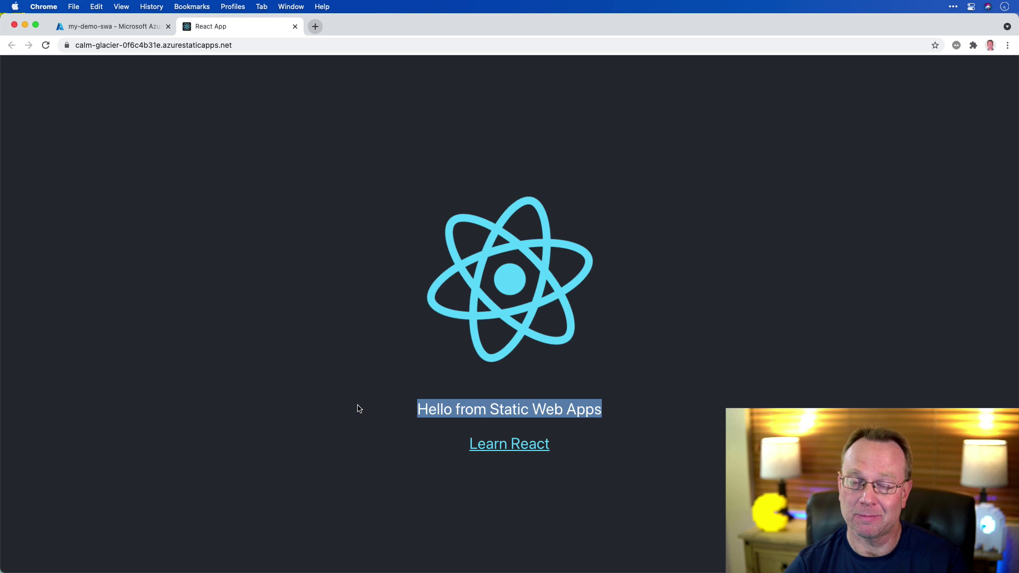
pyautogui.click(360, 407)
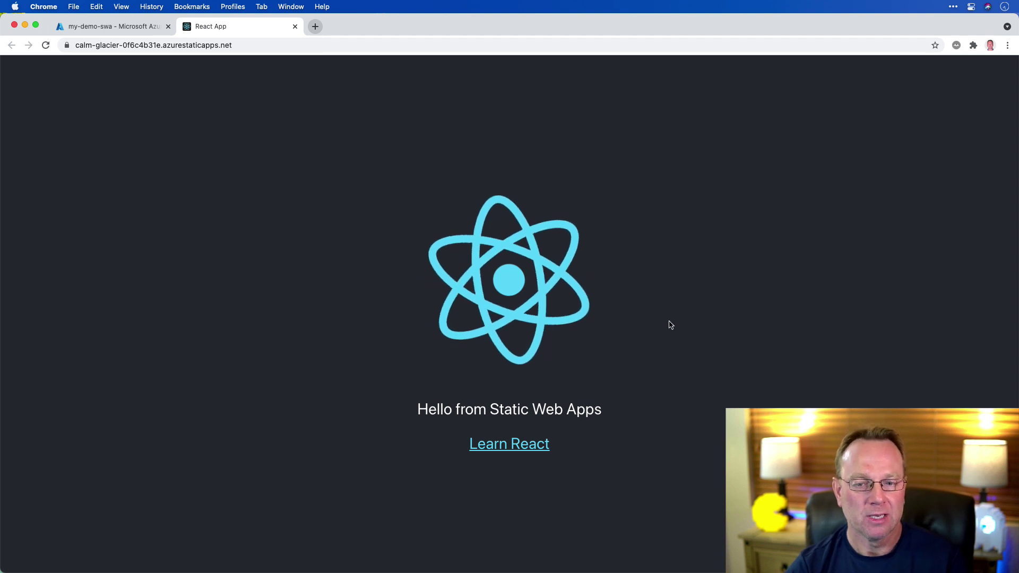
# Copy the live site's address, calm-glacier-0f6c4b31e.azurestaticapps.net
pyautogui.click(214, 45)
pyautogui.rightClick(208, 45)
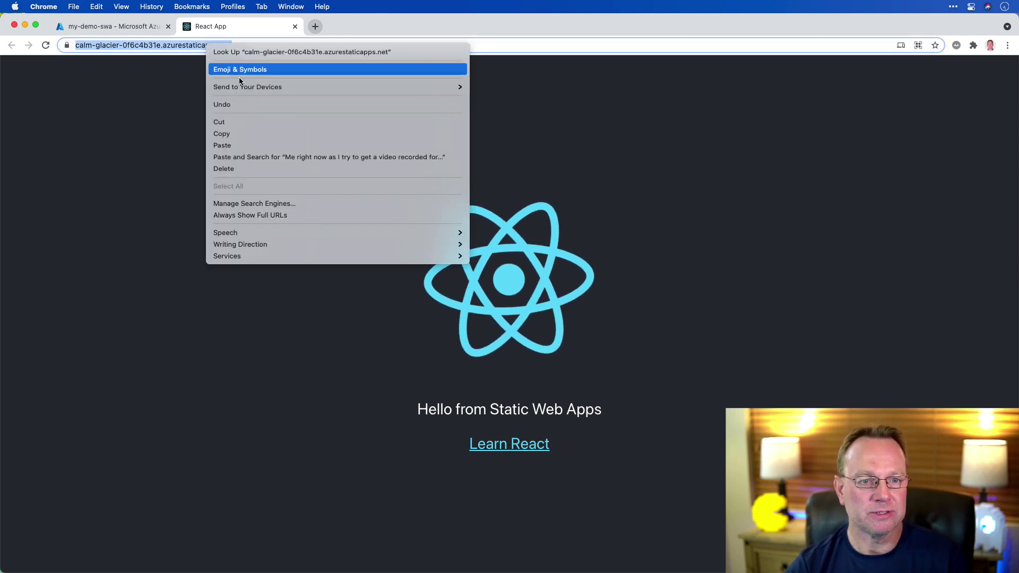
pyautogui.click(243, 135)
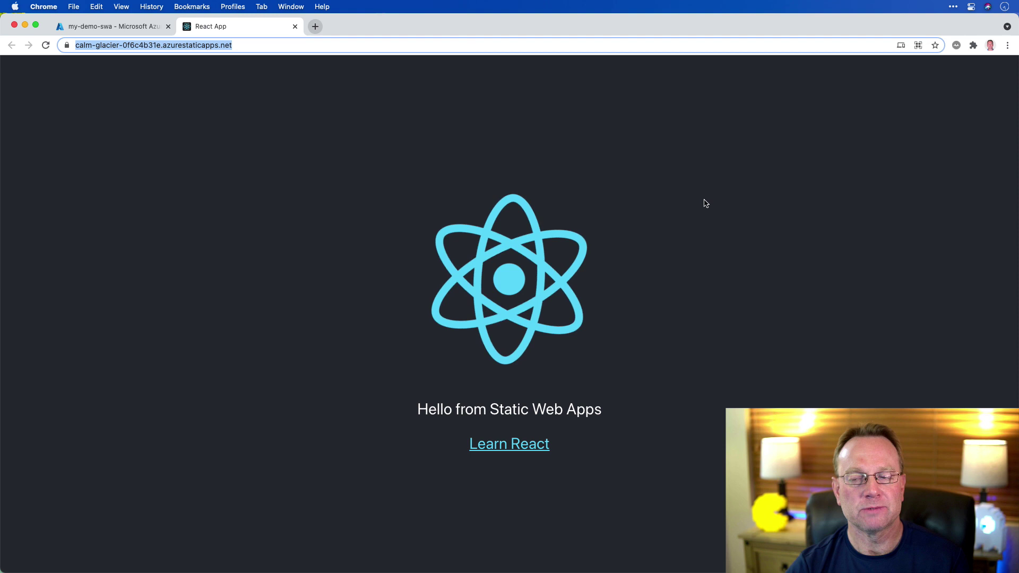
# Switch to Microsoft Teams, search its apps for "app studio" and open App Studio
pyautogui.press('super+grave')
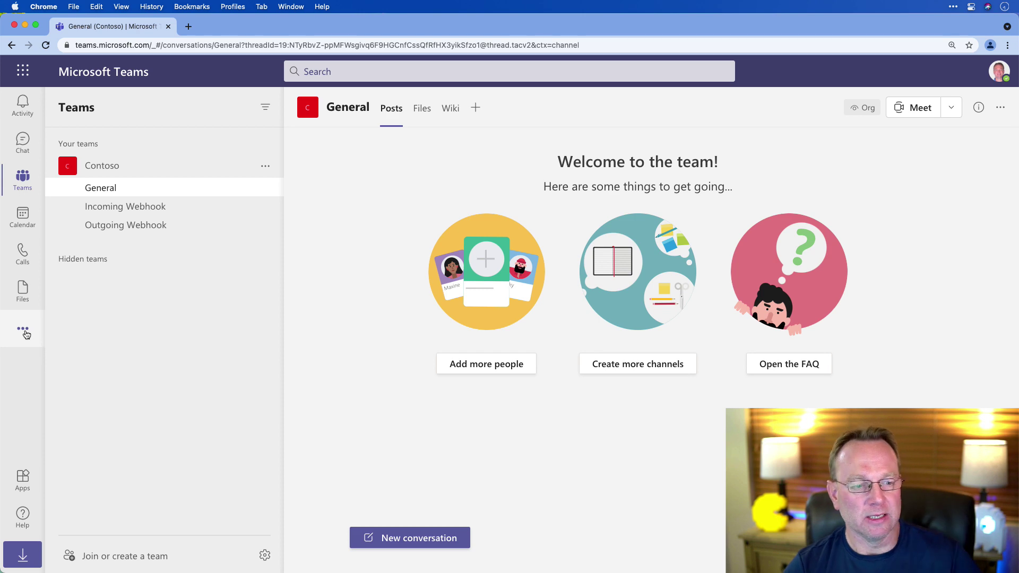
pyautogui.click(26, 334)
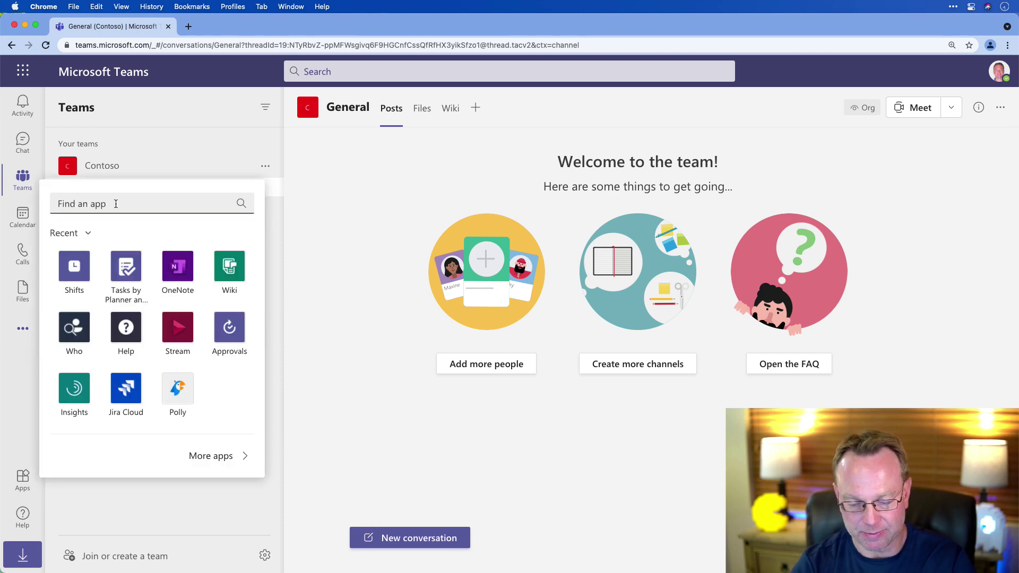
pyautogui.write('app studio')
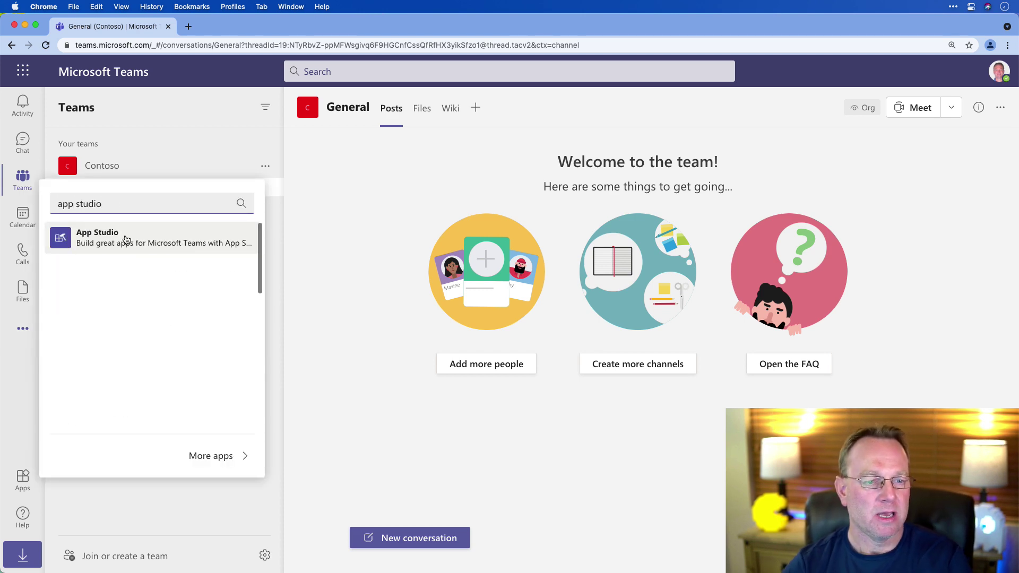
pyautogui.click(125, 239)
# Create a new app in the manifest editor and set its short name to "My First Teams App"
pyautogui.click(305, 190)
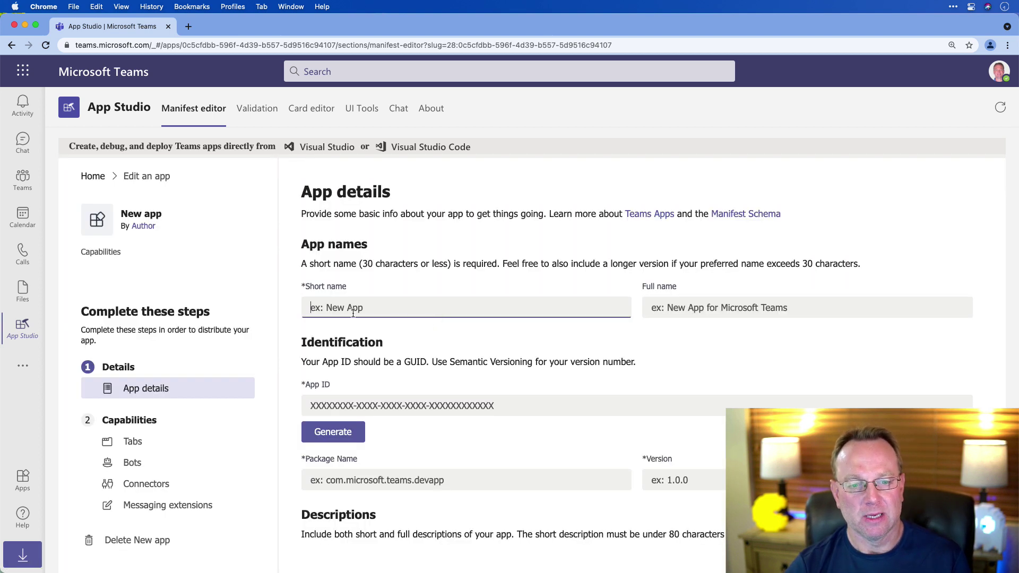
pyautogui.click(346, 308)
pyautogui.click(343, 335)
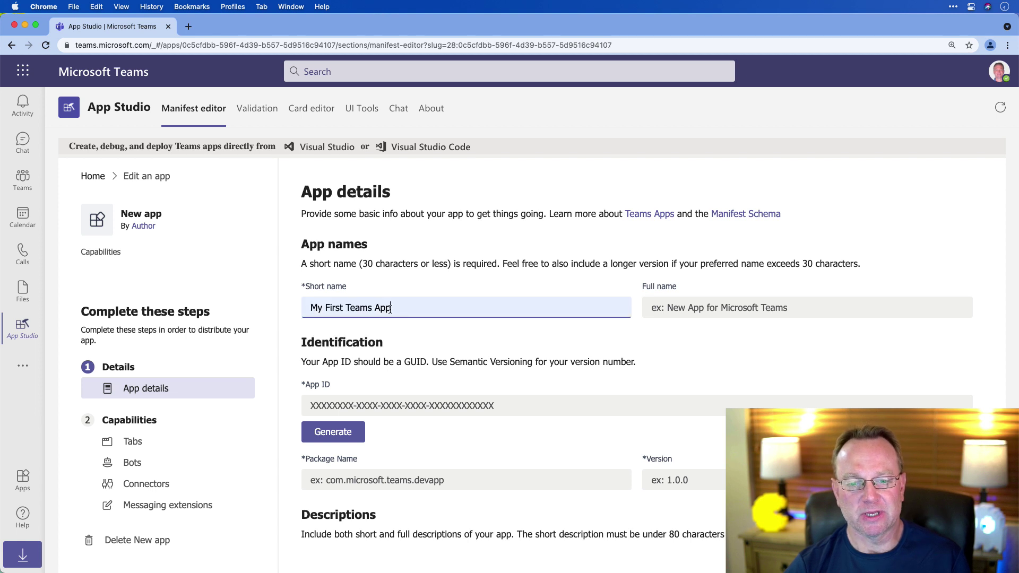
pyautogui.click(685, 311)
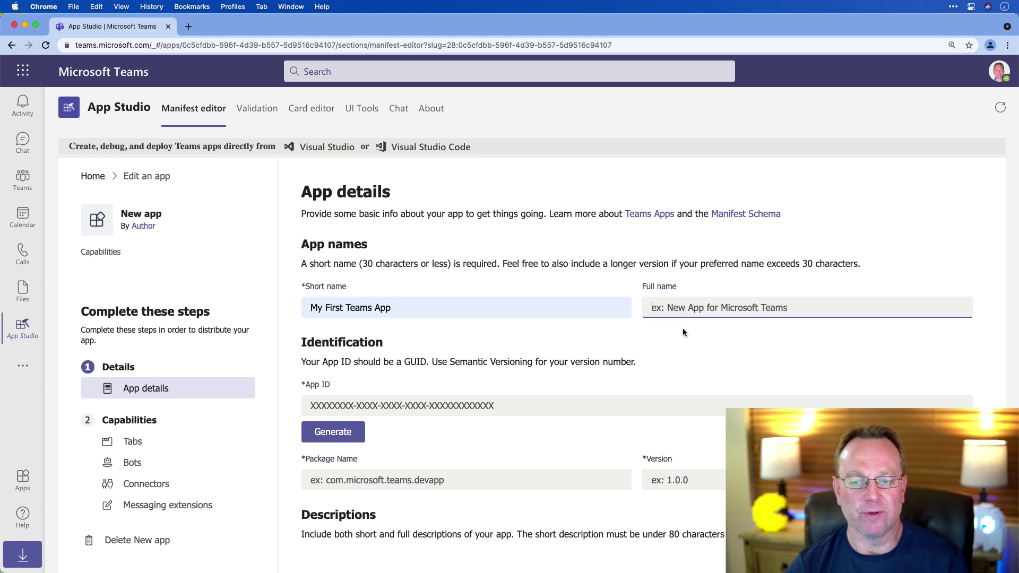
# Complete the app's identification with a generated app ID, package name "my-app-package" and version 1.0.0
pyautogui.scroll(-3, 713, 354)
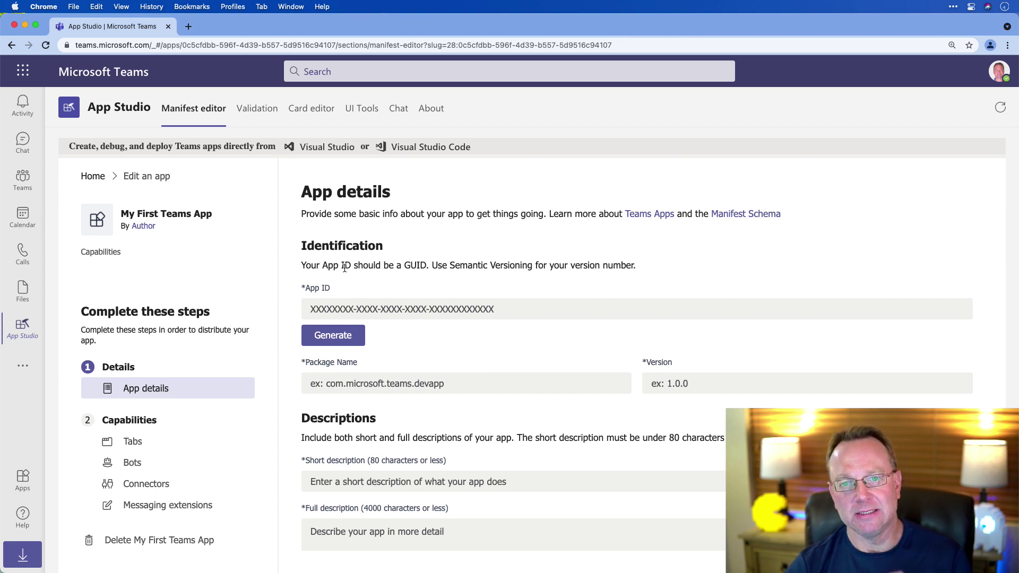
pyautogui.click(333, 336)
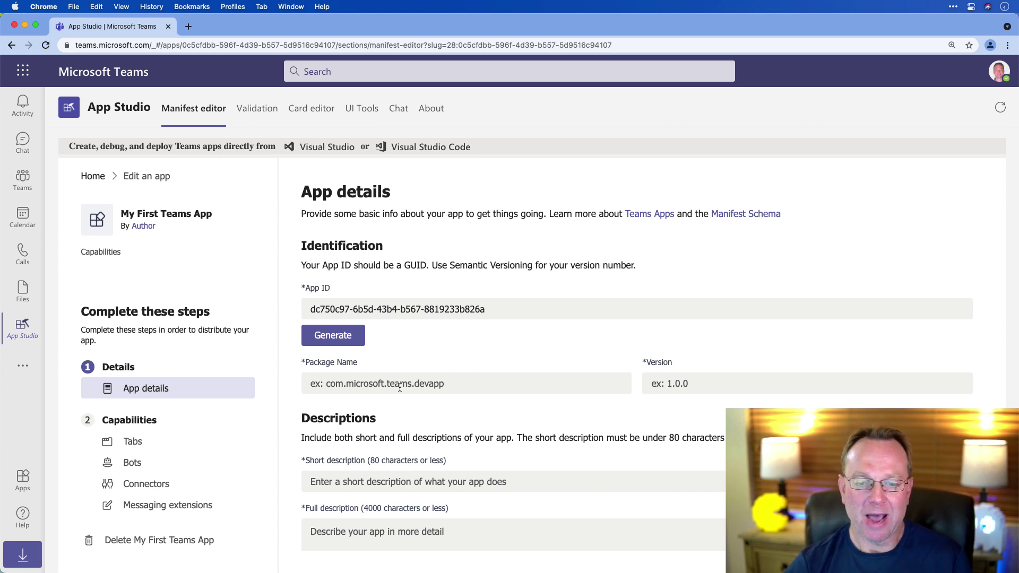
pyautogui.click(442, 389)
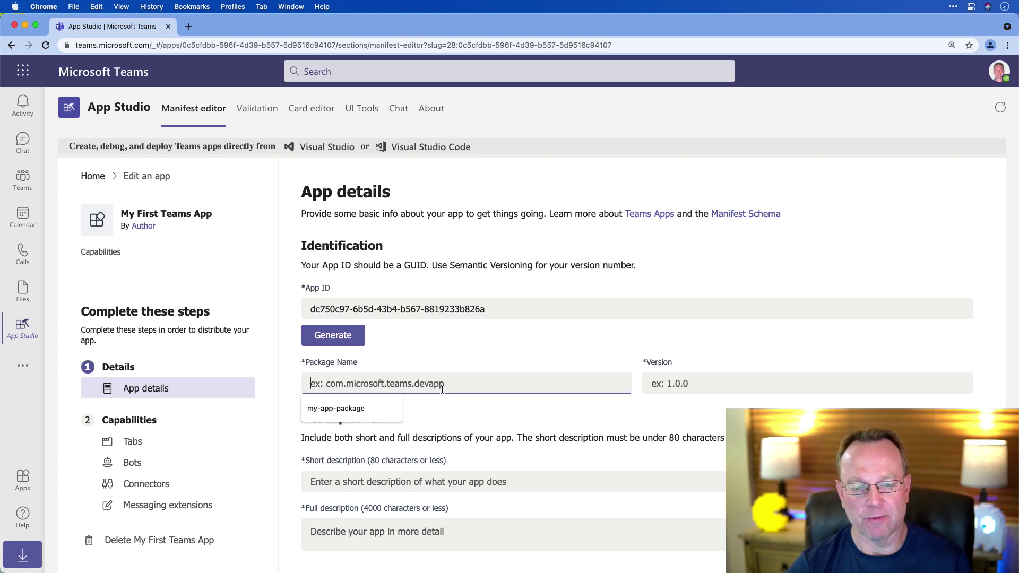
pyautogui.click(343, 410)
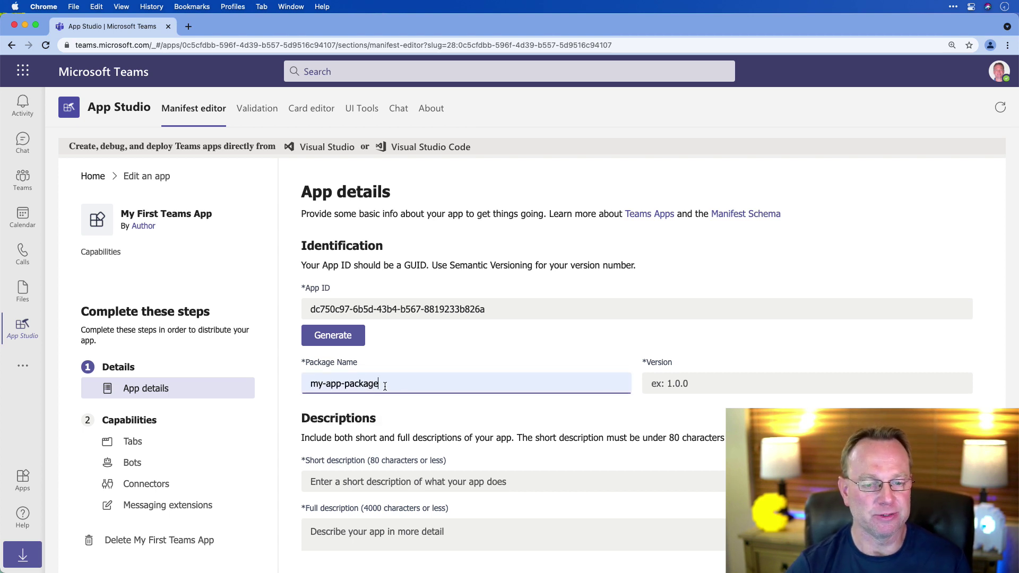
pyautogui.click(658, 383)
pyautogui.click(661, 430)
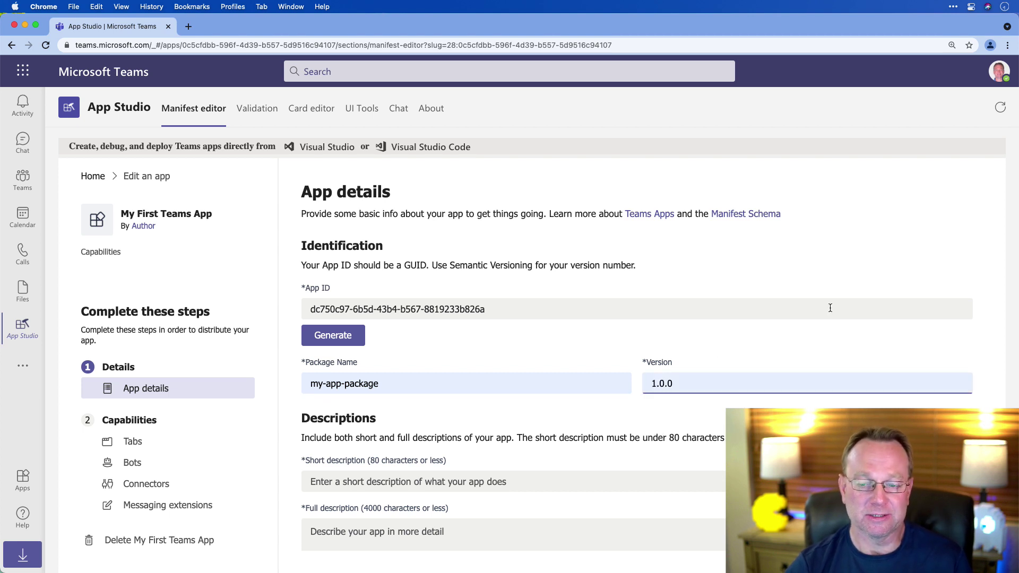
# Set the short description to "Description" and the full description to "My first teams app"
pyautogui.scroll(-3, 830, 307)
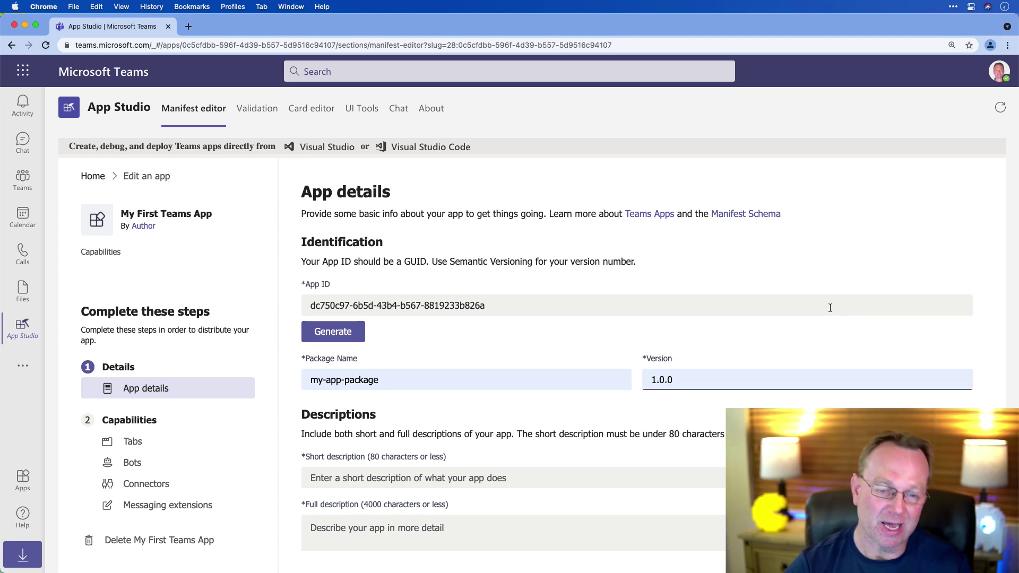
pyautogui.scroll(-1, 830, 310)
pyautogui.click(326, 352)
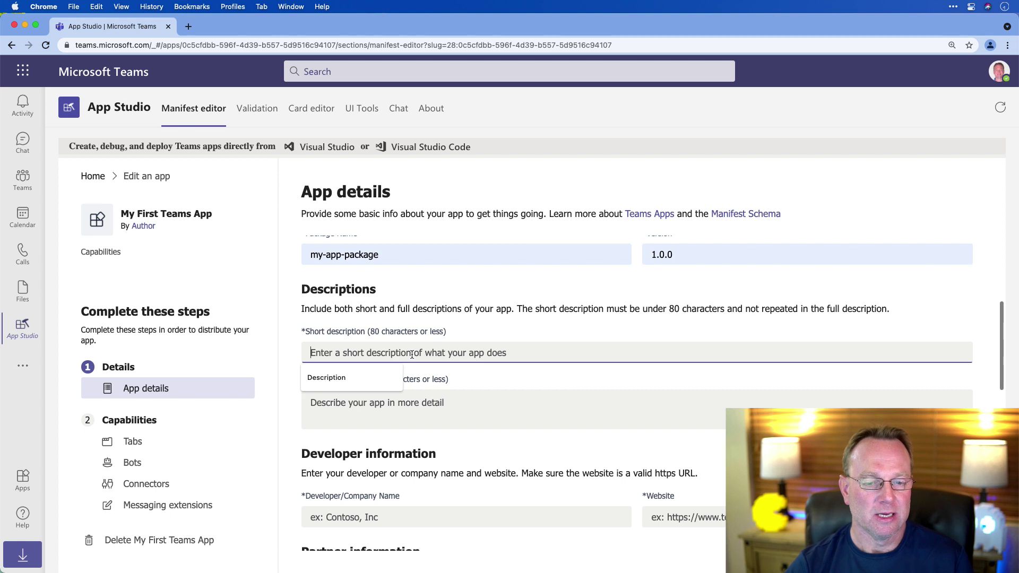
pyautogui.click(323, 381)
pyautogui.click(373, 404)
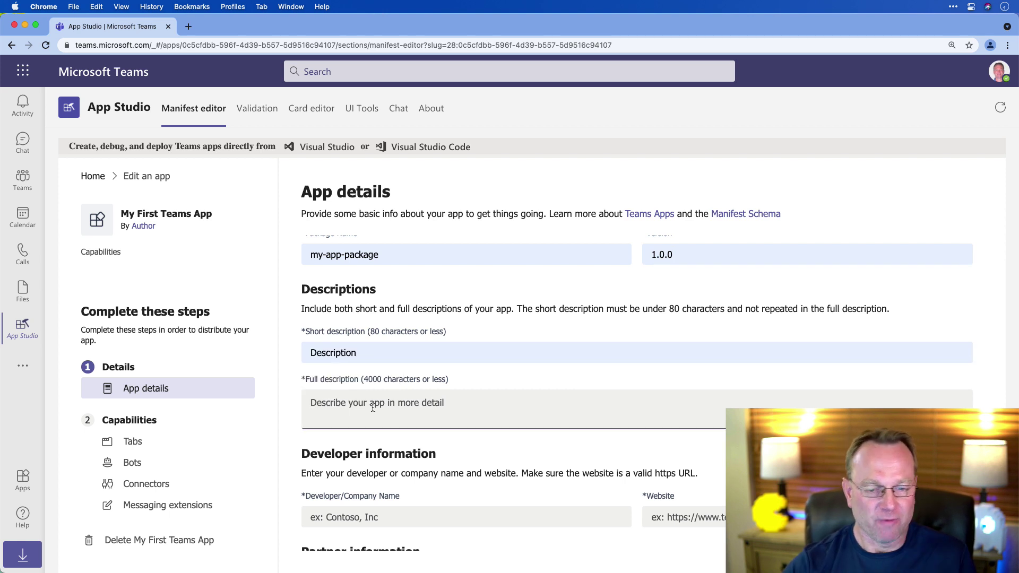
pyautogui.write('My first team')
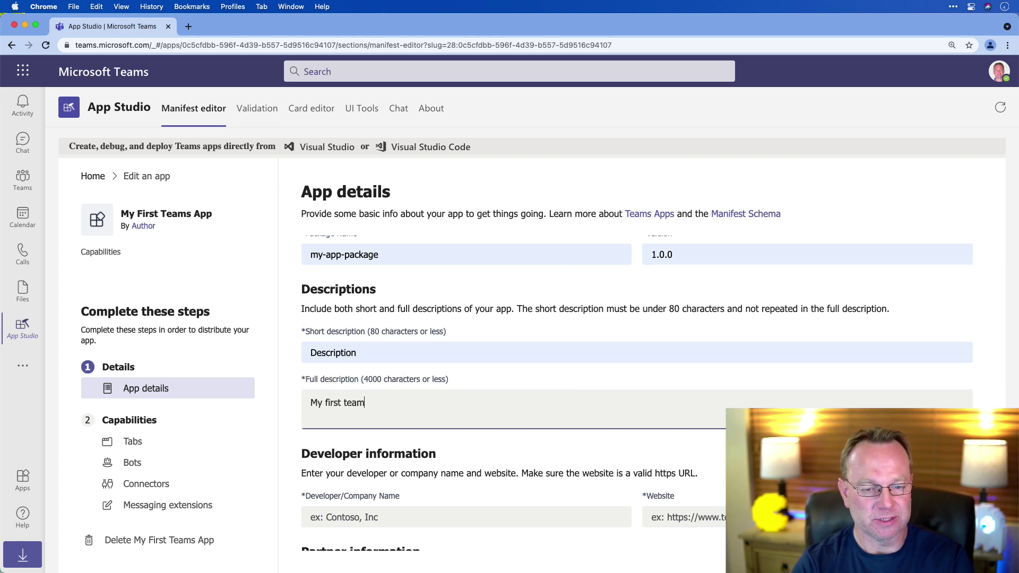
pyautogui.write('s app')
pyautogui.scroll(-3, 711, 365)
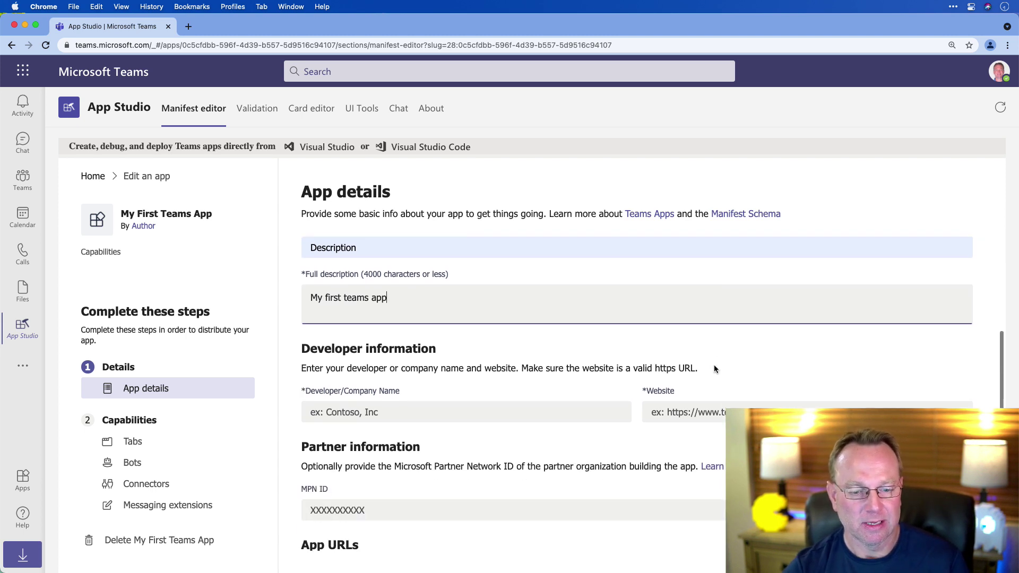
pyautogui.click(303, 414)
pyautogui.click(340, 449)
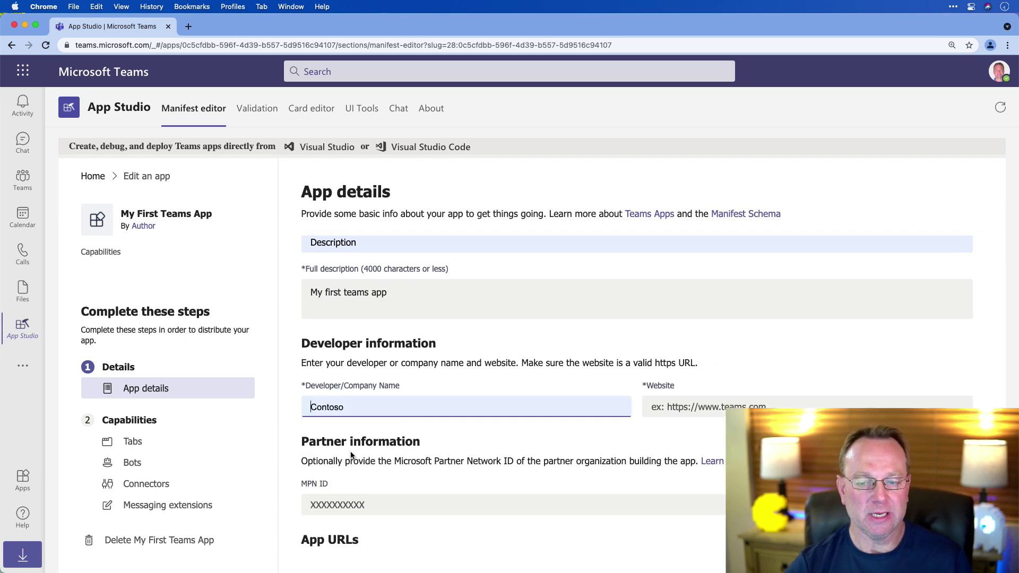
pyautogui.click(689, 406)
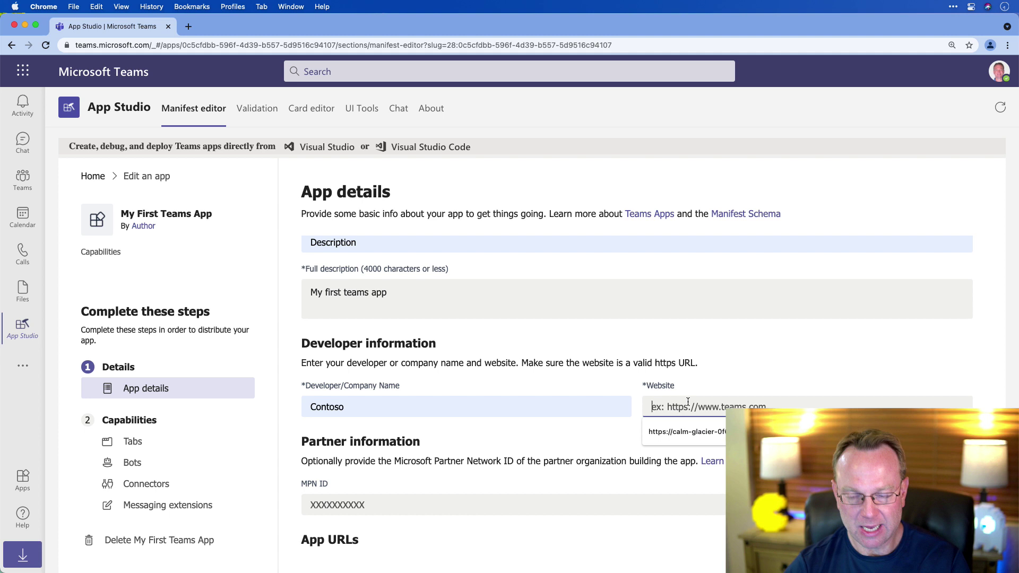
pyautogui.press('Down')
pyautogui.press('Return')
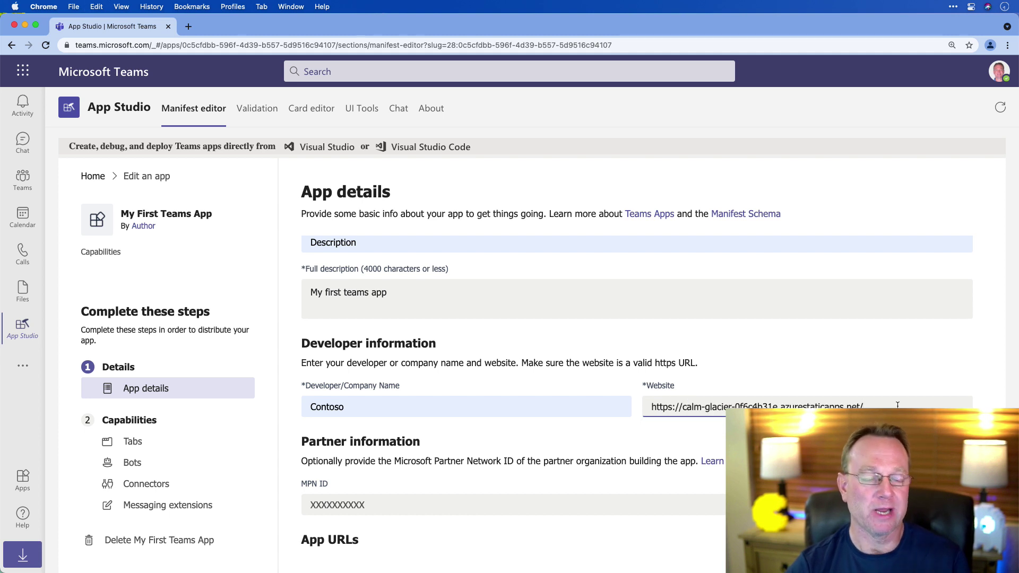
pyautogui.scroll(-4, 898, 404)
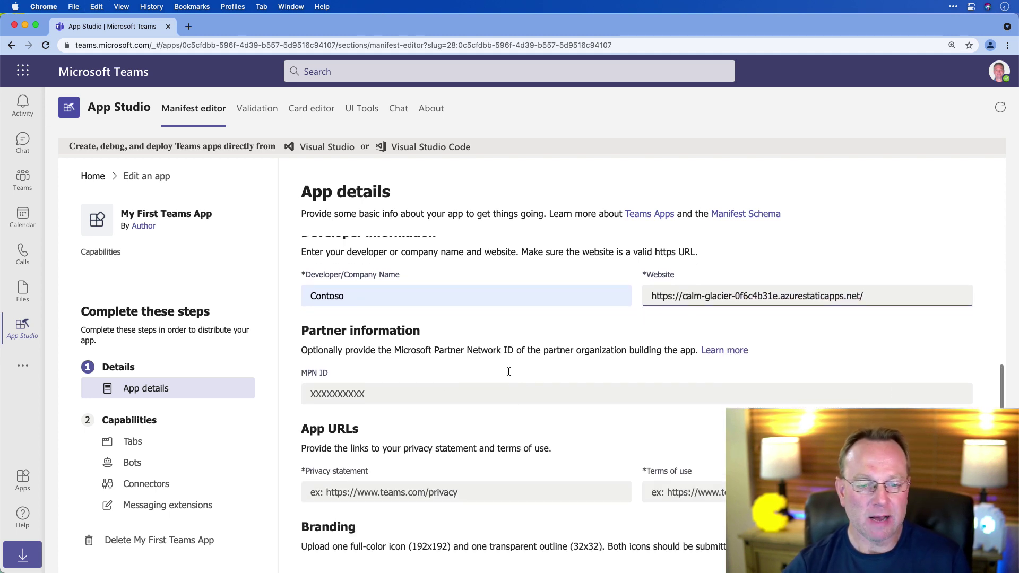
pyautogui.scroll(-4, 551, 364)
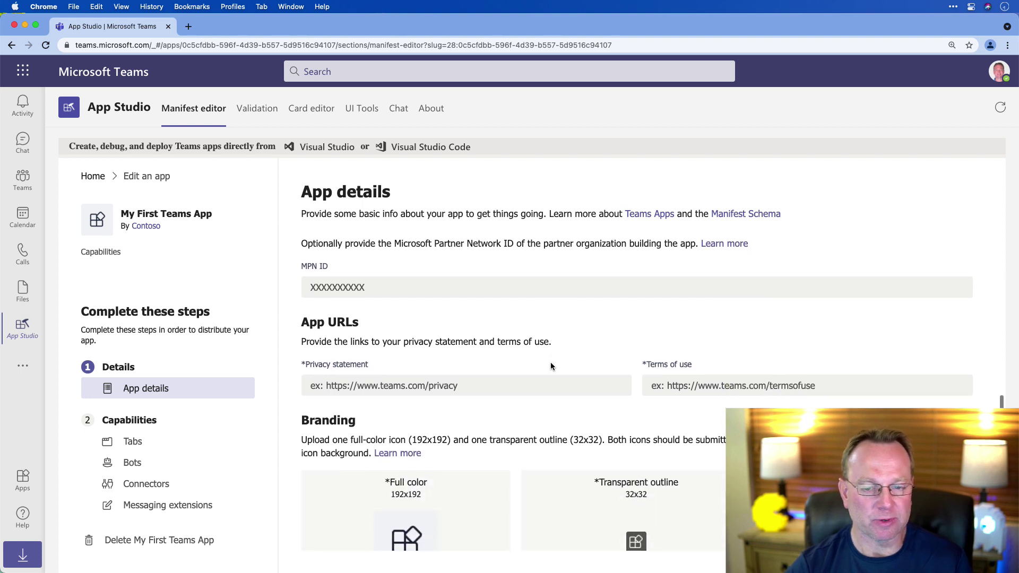
pyautogui.click(415, 387)
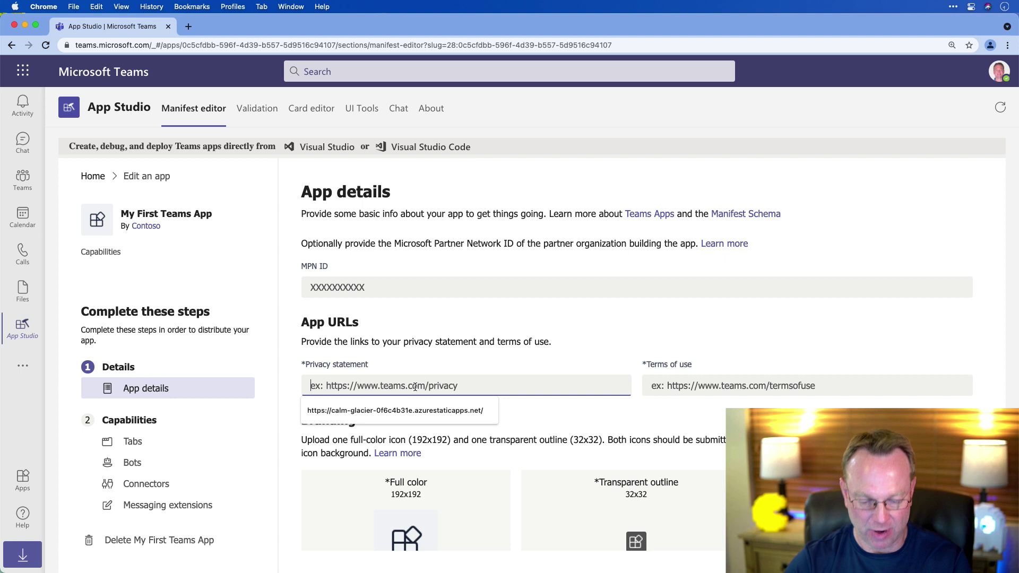
pyautogui.press('Down')
pyautogui.press('Return')
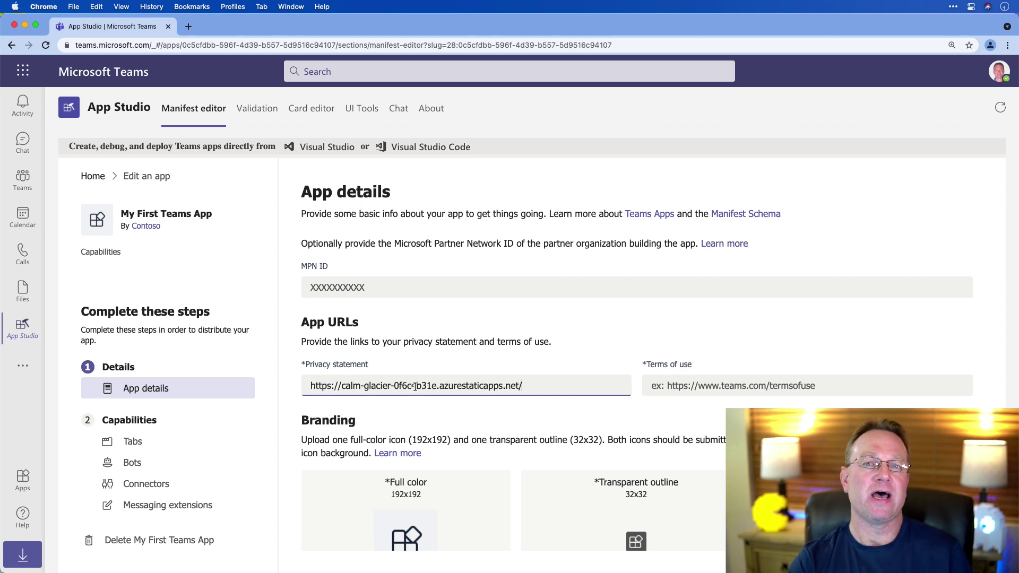
pyautogui.write('pr')
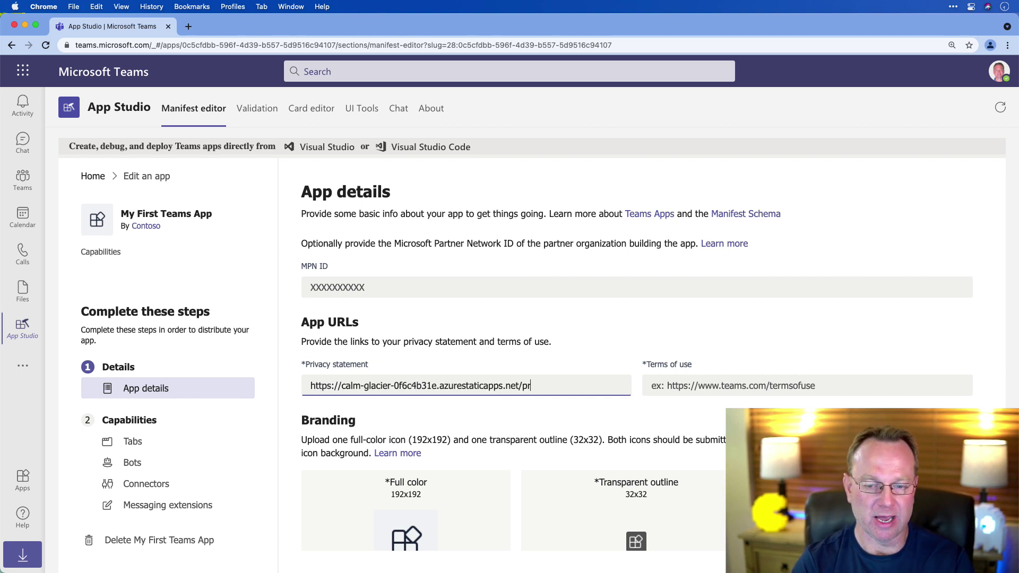
pyautogui.write('ivacy.html')
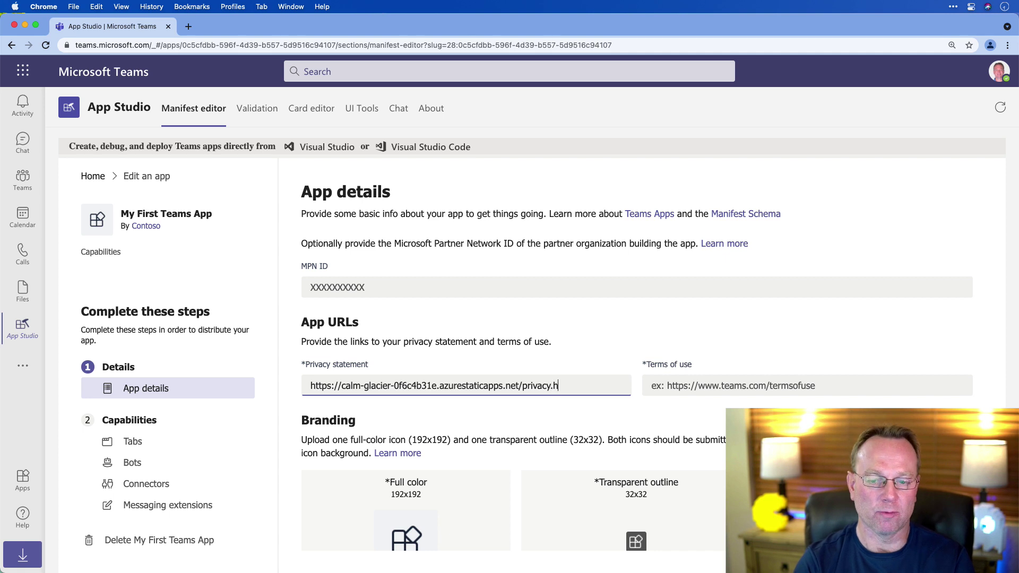
pyautogui.press('BackSpace')
pyautogui.press('BackSpace')
pyautogui.press('BackSpace')
pyautogui.press('BackSpace')
pyautogui.press('BackSpace')
pyautogui.press('BackSpace')
pyautogui.press('BackSpace')
pyautogui.press('BackSpace')
pyautogui.press('BackSpace')
pyautogui.press('BackSpace')
pyautogui.press('BackSpace')
pyautogui.press('BackSpace')
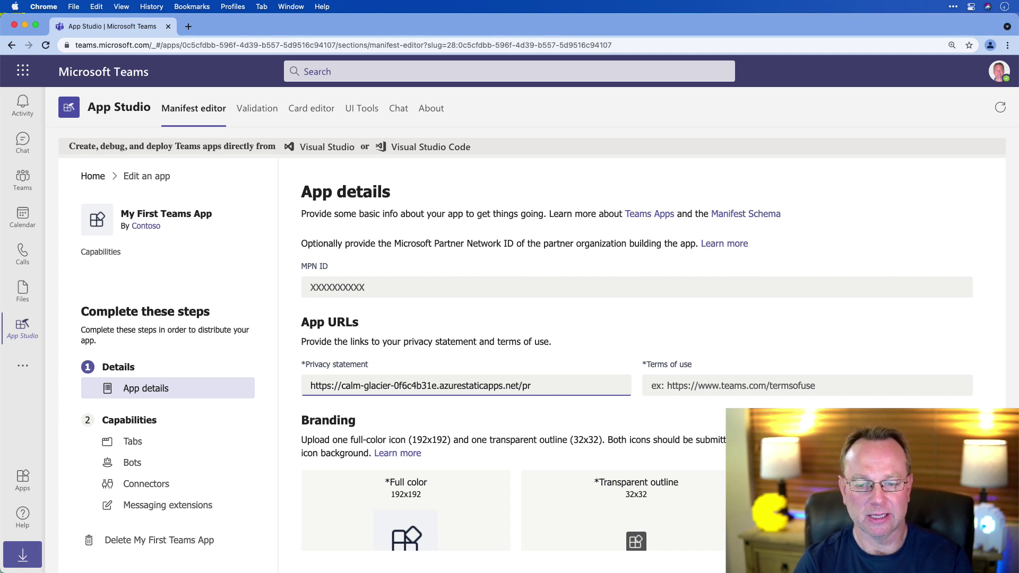
pyautogui.click(744, 387)
pyautogui.press('Down')
pyautogui.press('Return')
pyautogui.press('Tab')
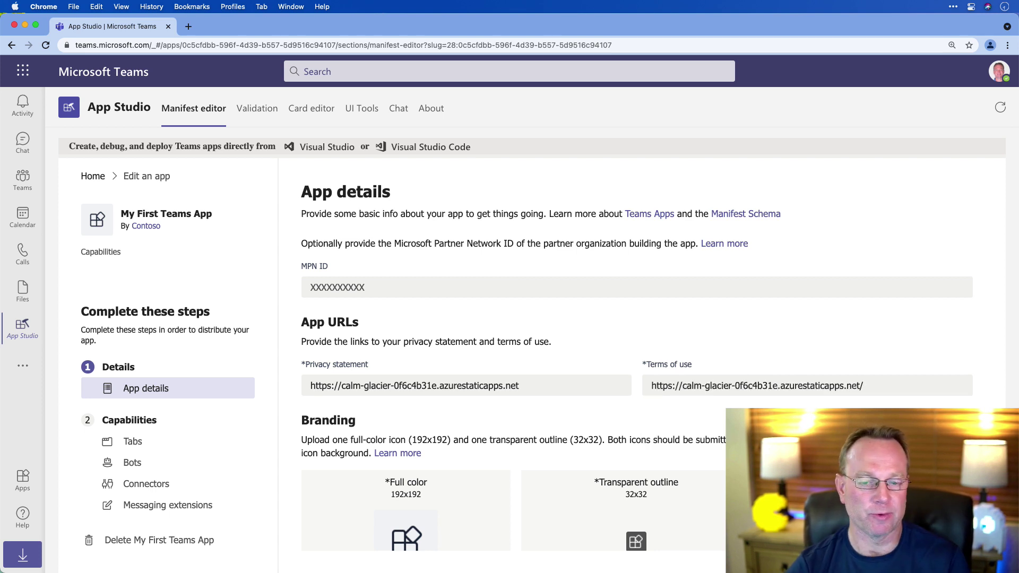
# Review the completed app details and examine the developer, ID and package name entries in the app manifest preview
pyautogui.scroll(-3, 756, 409)
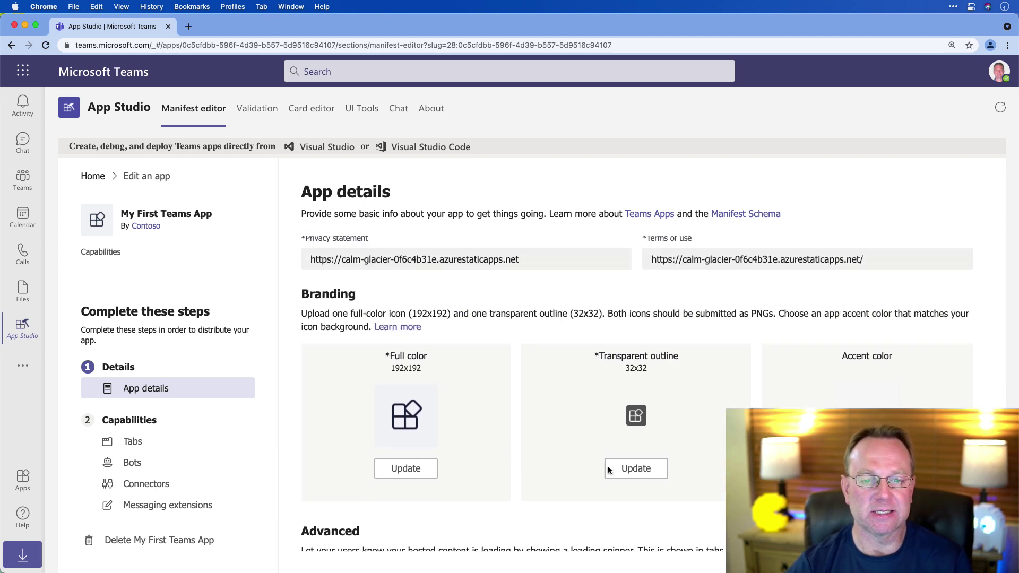
pyautogui.scroll(5, 608, 470)
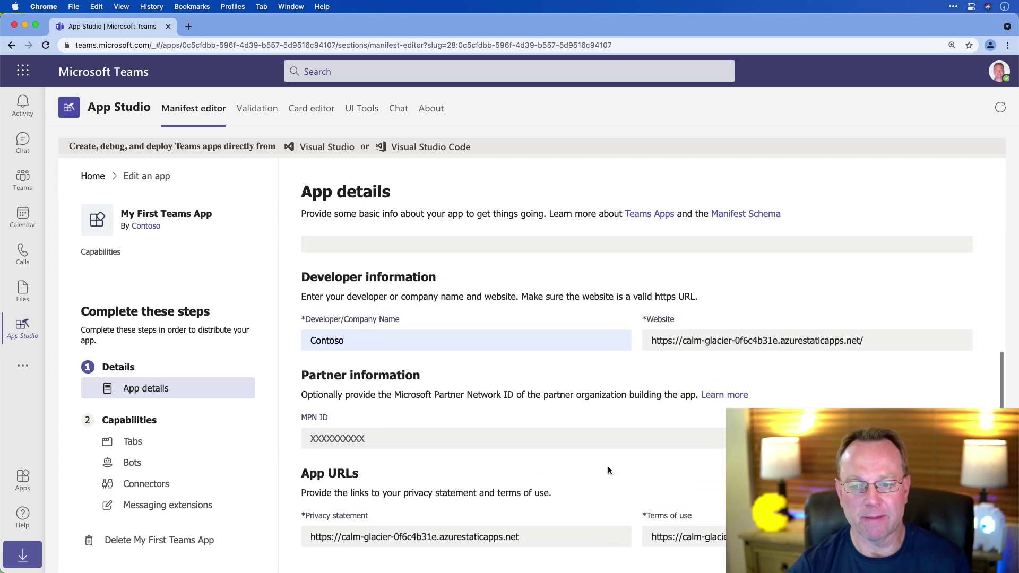
pyautogui.scroll(5, 607, 467)
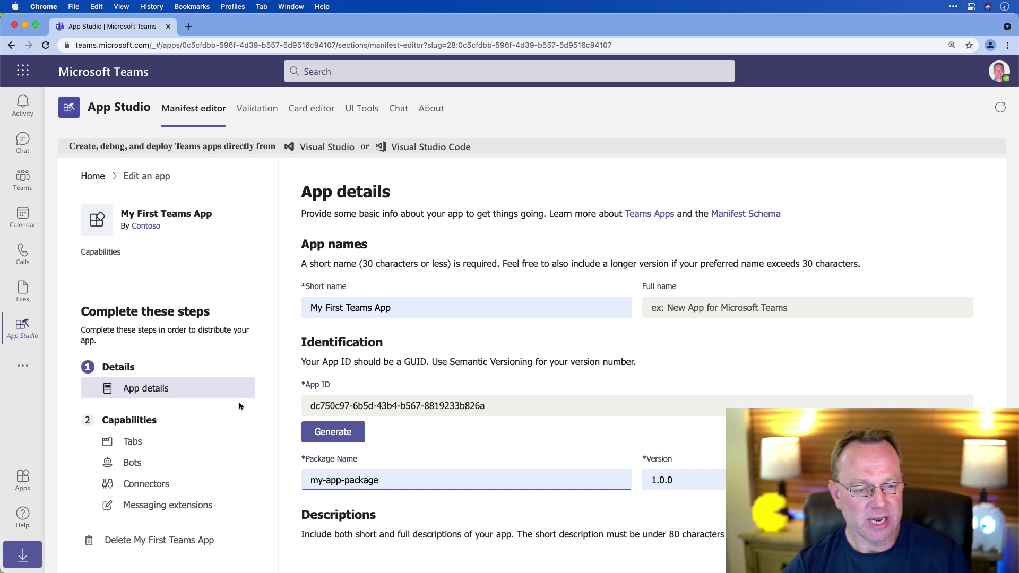
pyautogui.scroll(-3, 239, 406)
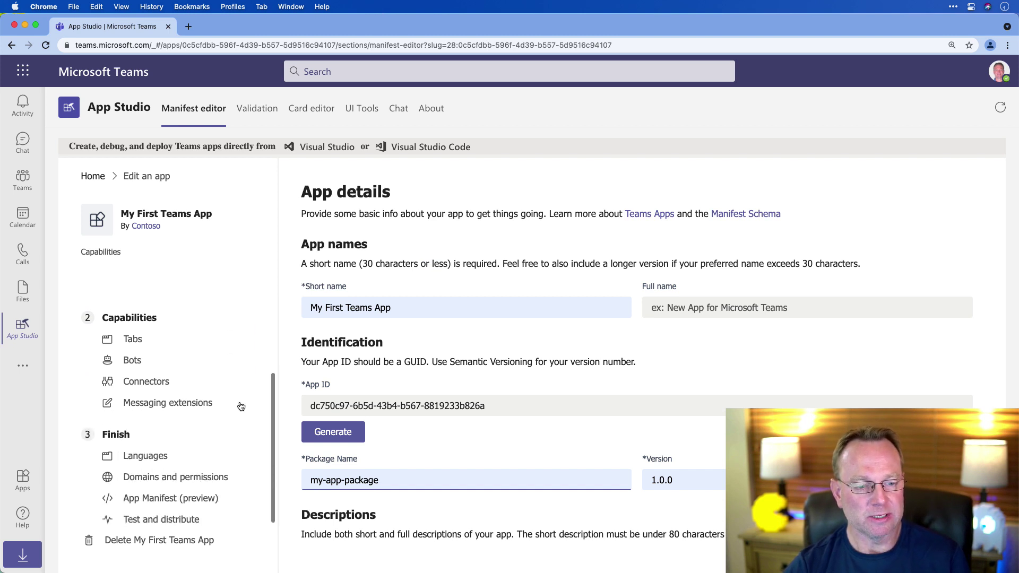
pyautogui.click(155, 491)
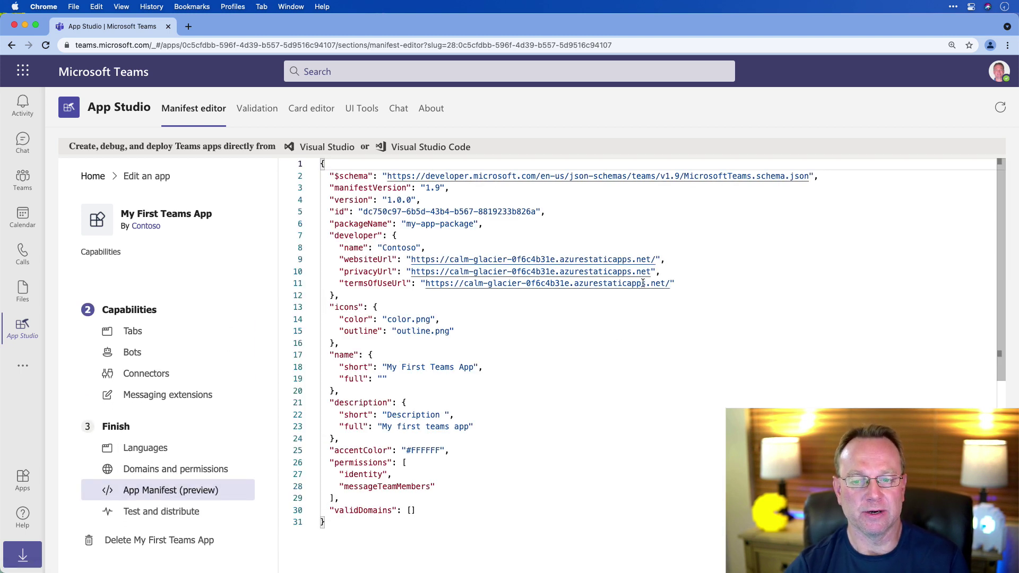
pyautogui.moveTo(677, 285); pyautogui.dragTo(321, 246)
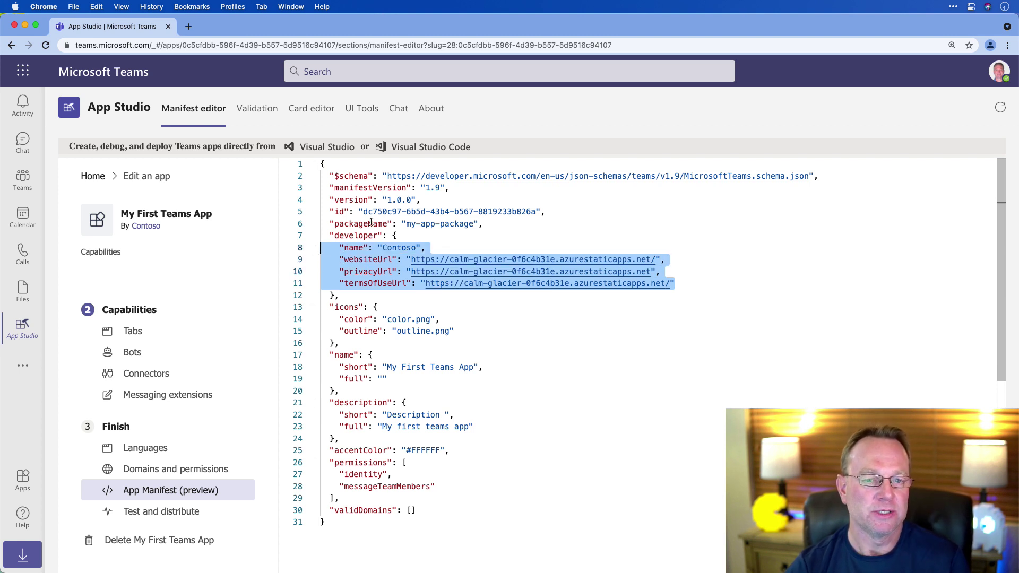
pyautogui.moveTo(359, 212); pyautogui.dragTo(586, 207)
pyautogui.click(436, 223)
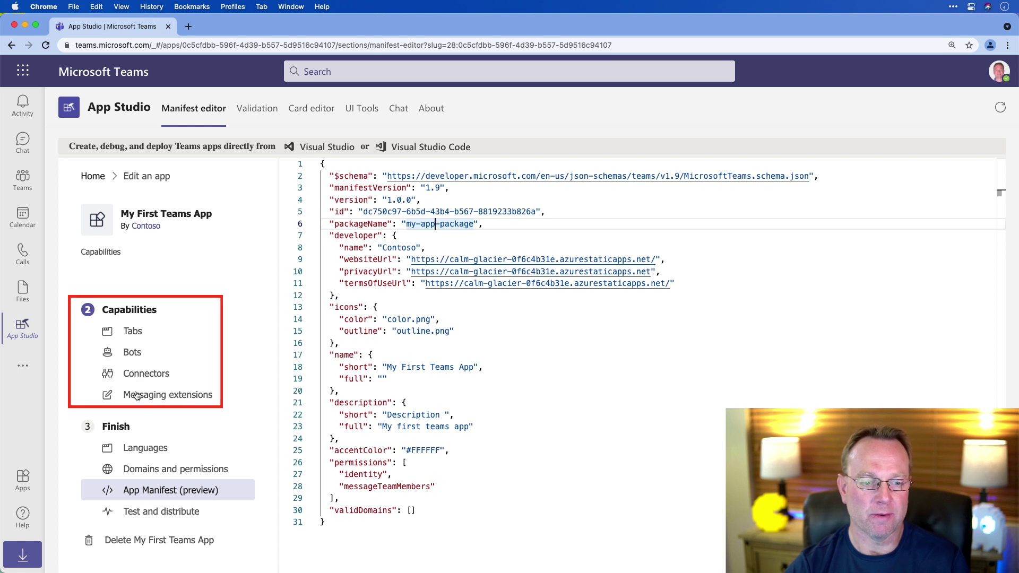
# Start a new personal tab named "First Tab App" with the entity ID my-tab-app
pyautogui.click(134, 331)
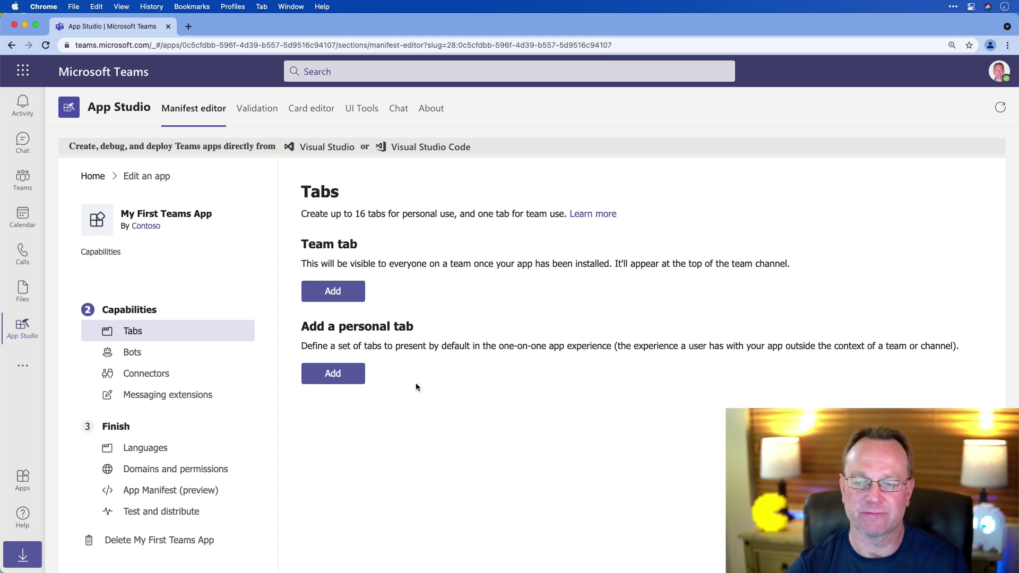
pyautogui.click(336, 373)
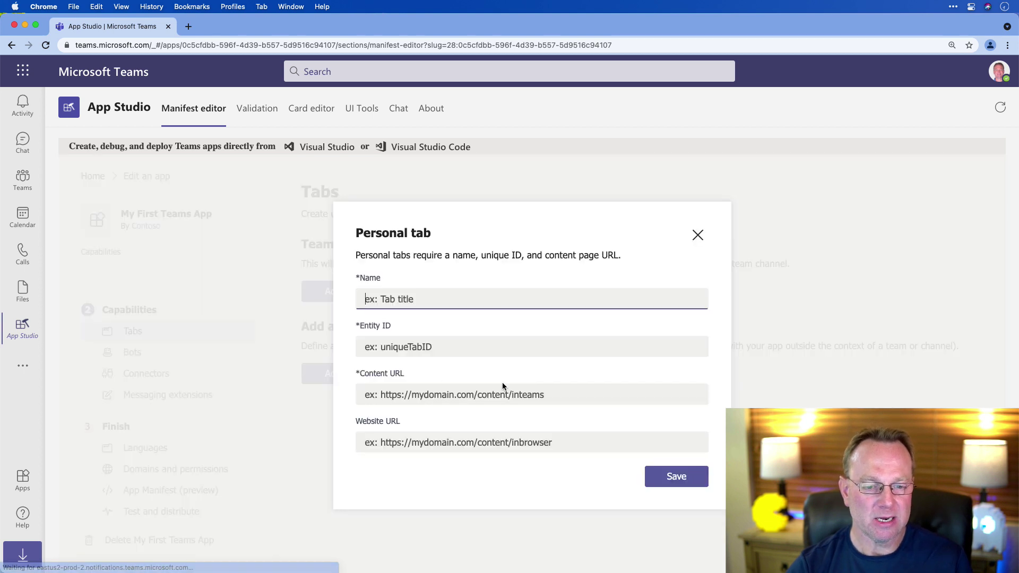
pyautogui.click(372, 290)
pyautogui.click(446, 323)
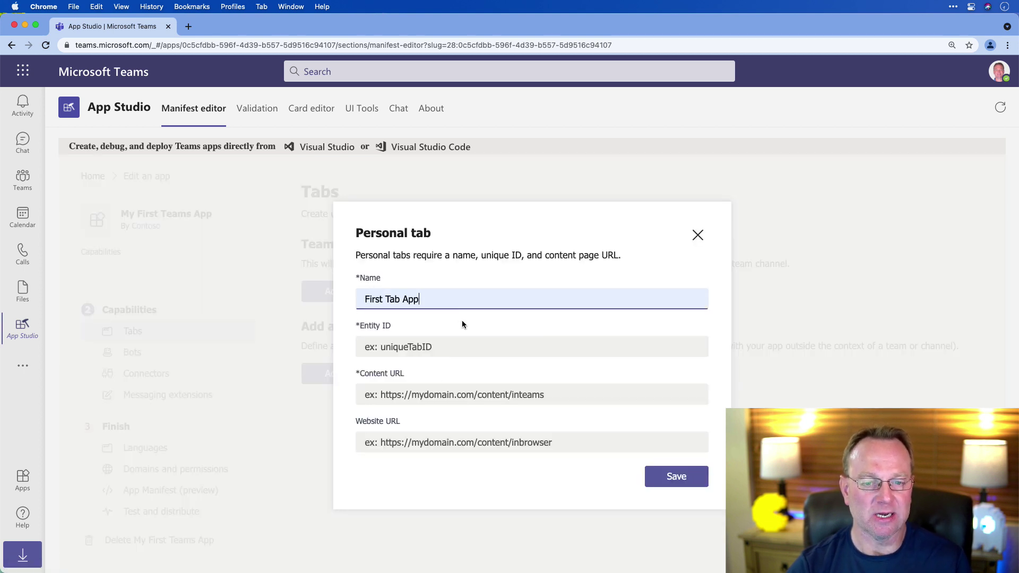
pyautogui.click(436, 348)
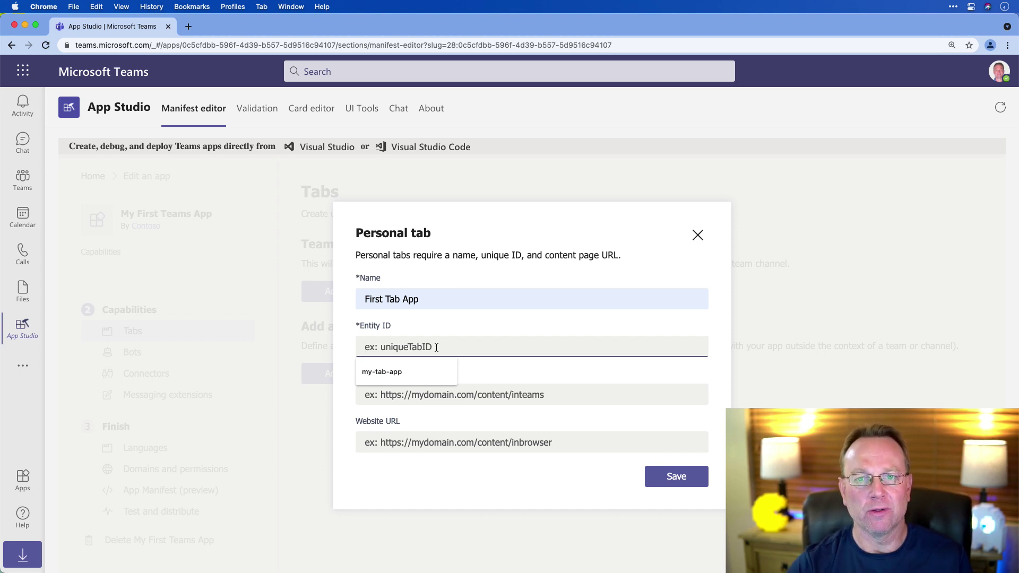
pyautogui.click(406, 371)
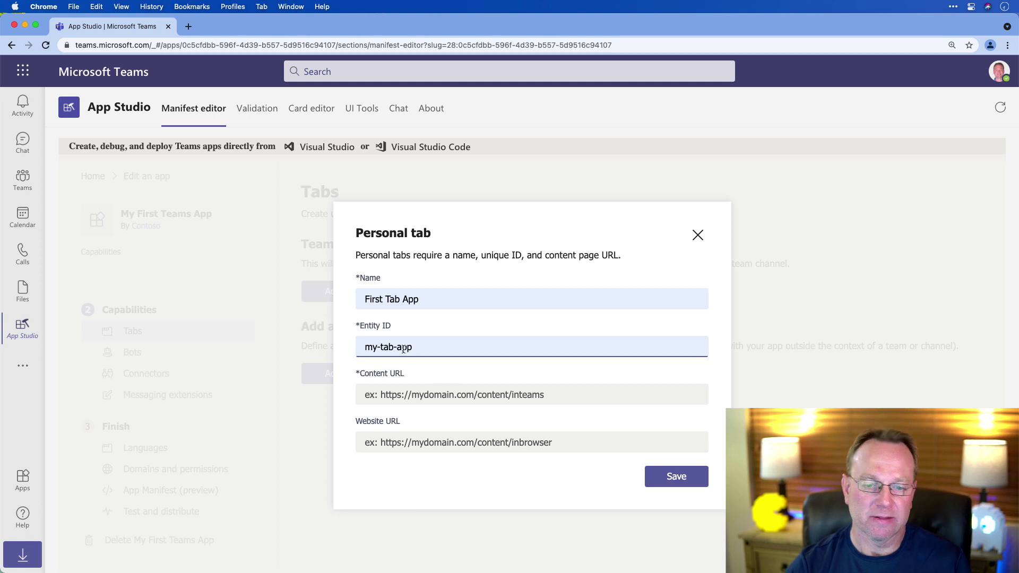
pyautogui.click(421, 389)
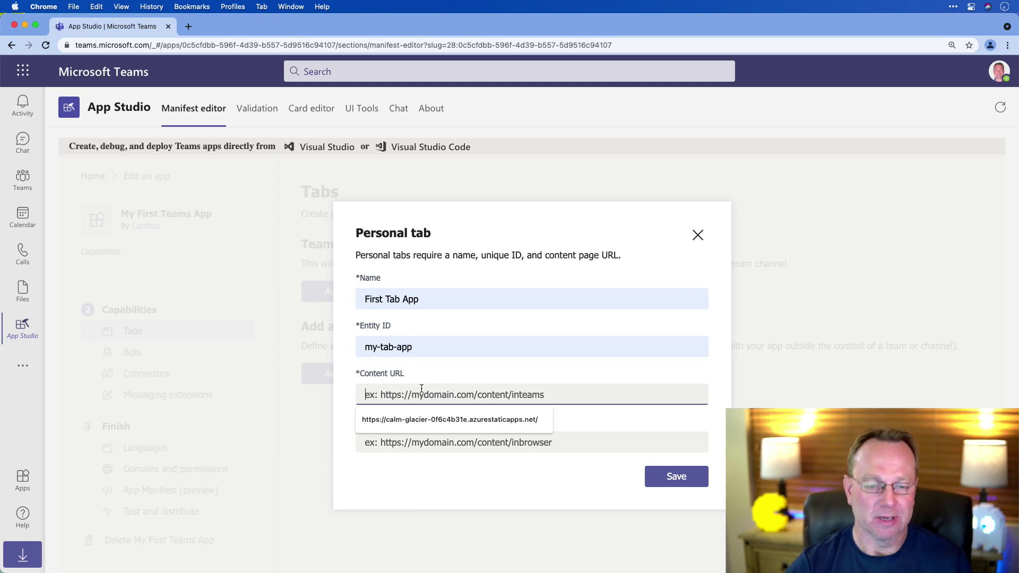
pyautogui.click(428, 420)
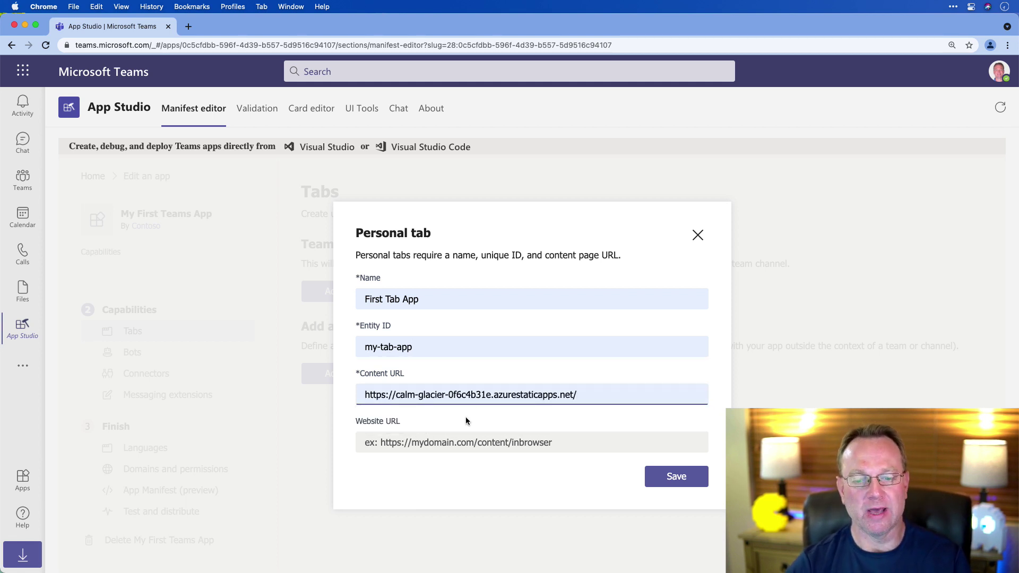
pyautogui.click(461, 442)
pyautogui.press('Down')
pyautogui.press('Return')
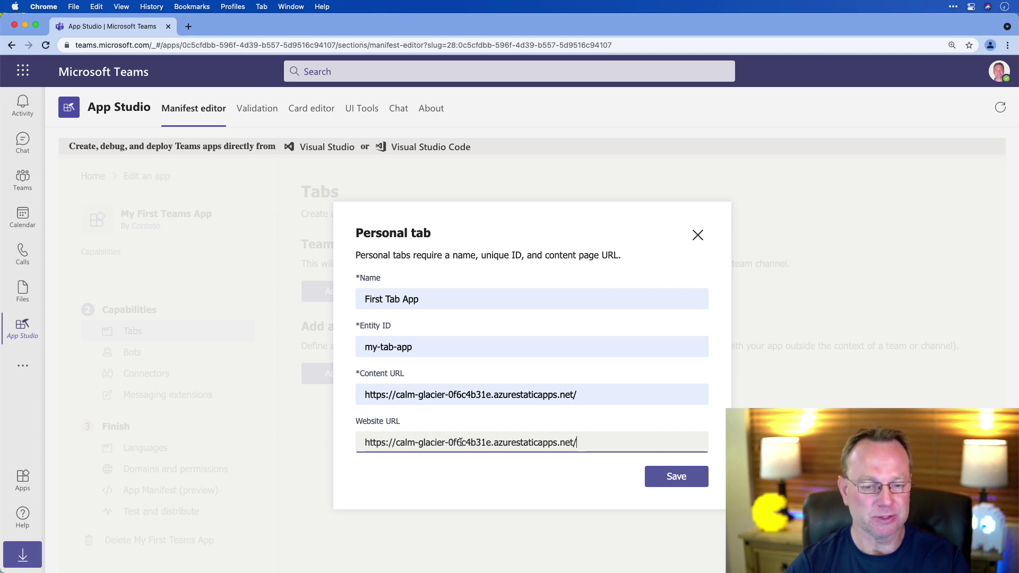
pyautogui.click(669, 478)
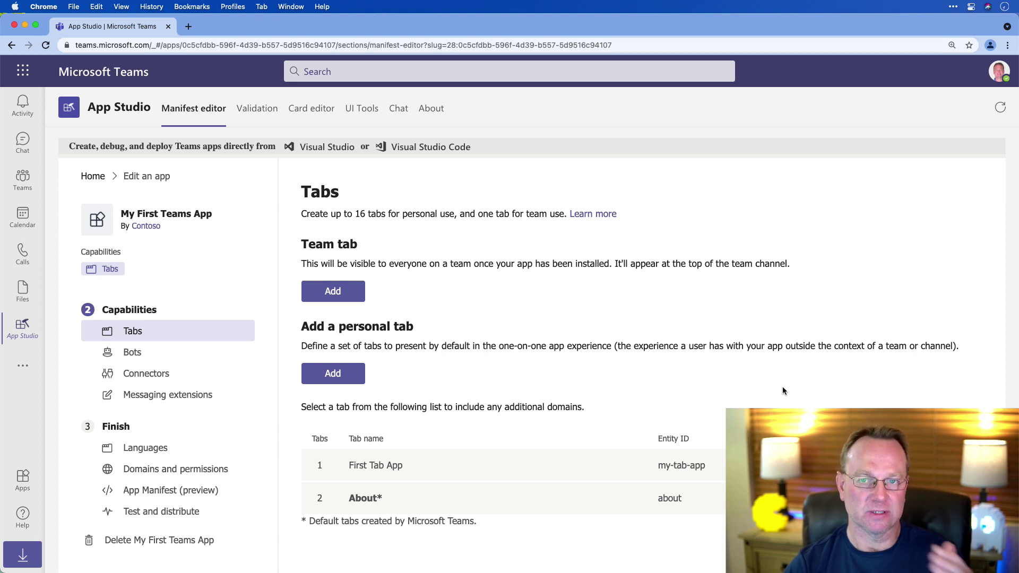
# Check the valid domains taken from the app's tabs in the domains and permissions settings
pyautogui.scroll(-1, 568, 366)
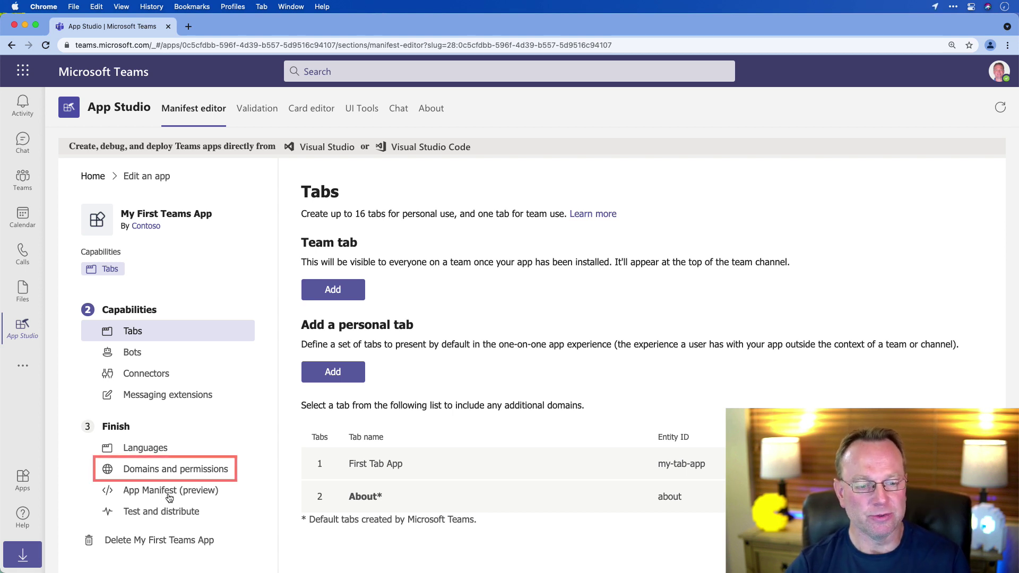
pyautogui.click(192, 471)
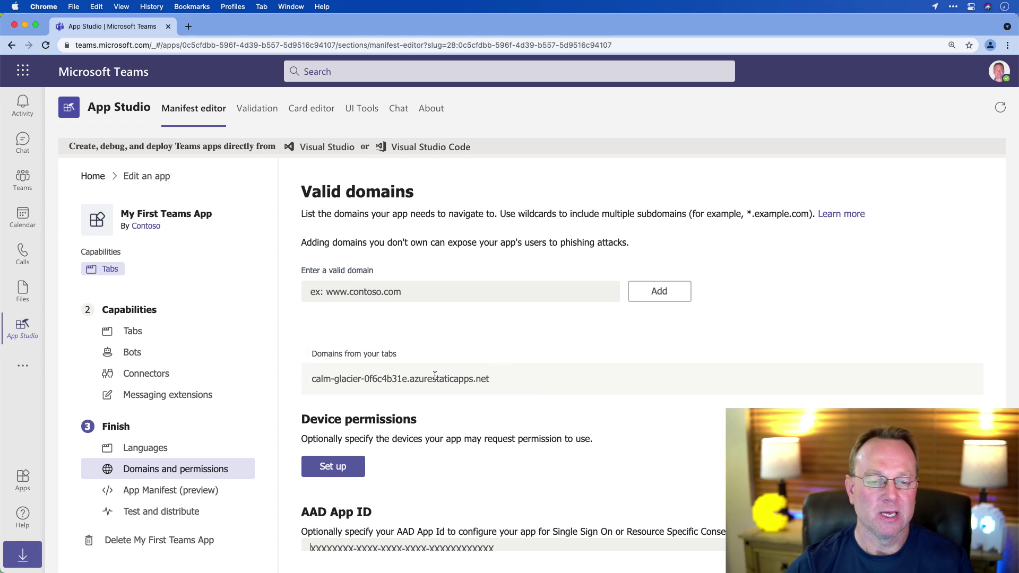
pyautogui.moveTo(488, 378); pyautogui.dragTo(557, 391)
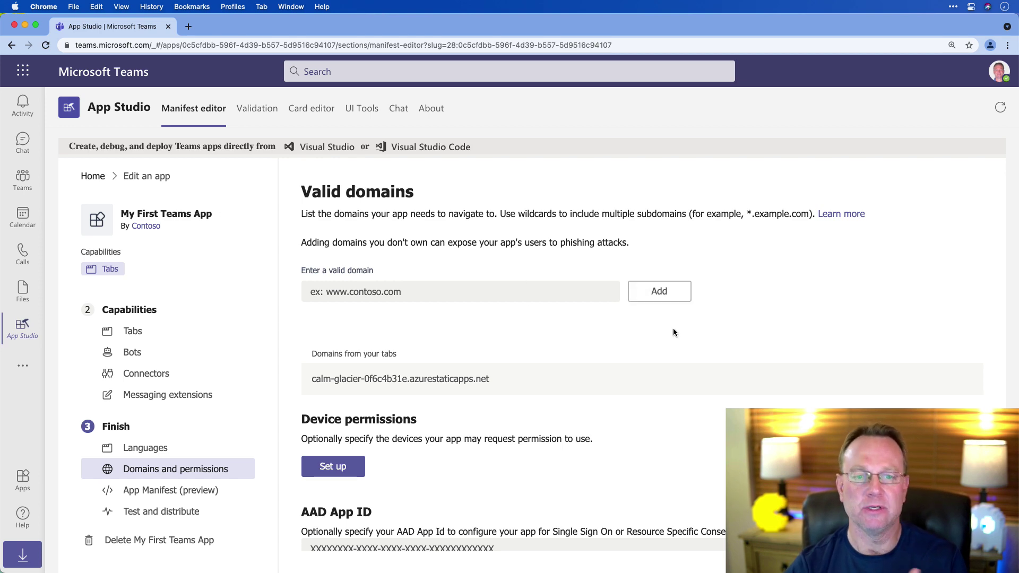
# Examine the staticTabs section of the app manifest preview
pyautogui.click(154, 492)
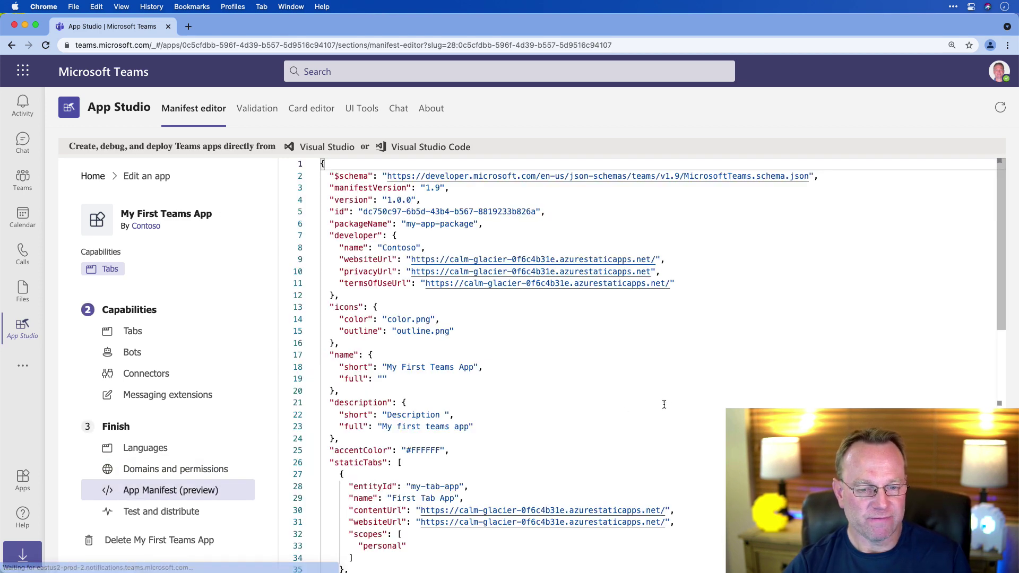
pyautogui.scroll(-3, 670, 405)
pyautogui.scroll(-1, 670, 404)
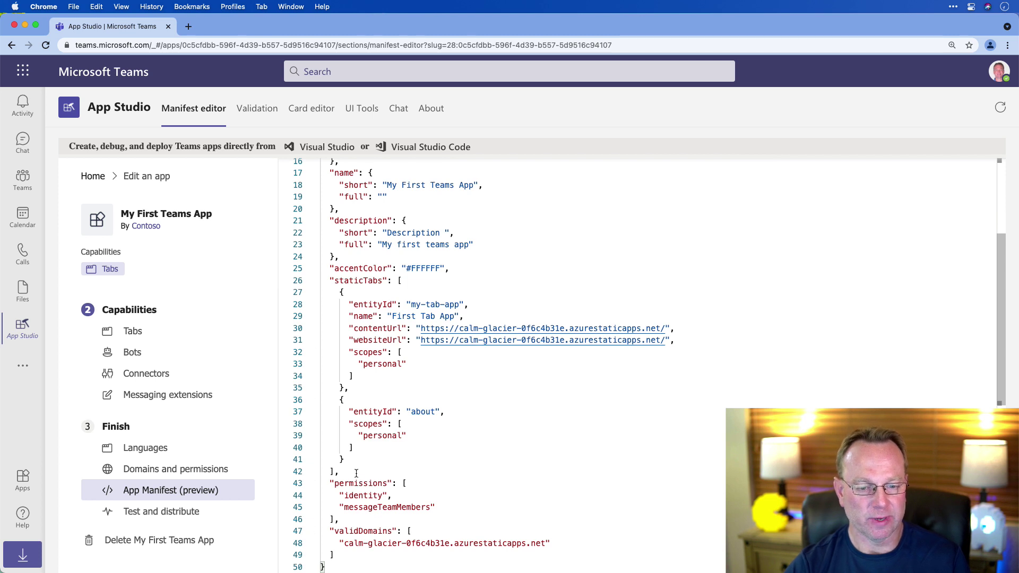
pyautogui.moveTo(357, 472); pyautogui.dragTo(321, 280)
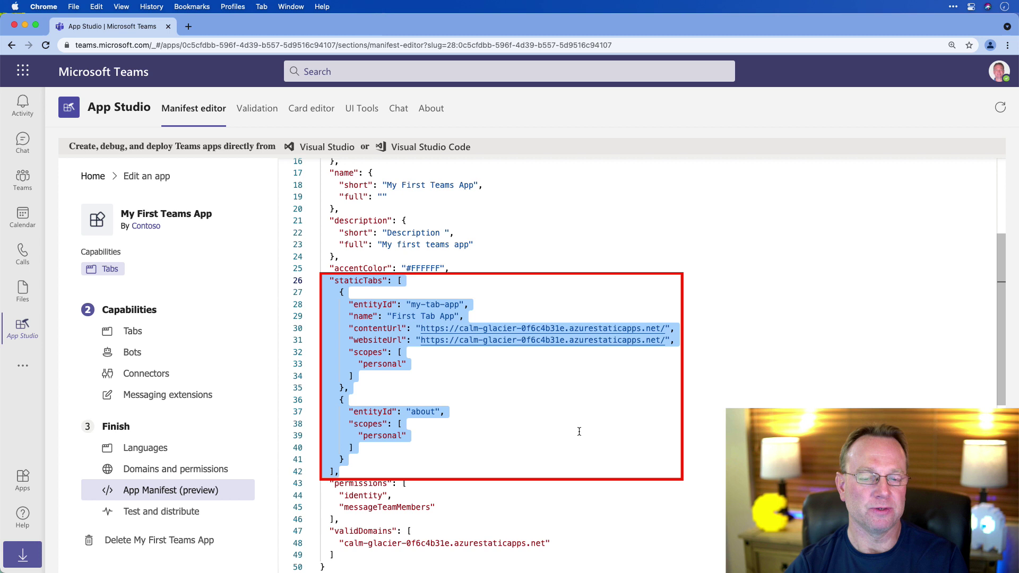
pyautogui.click(564, 424)
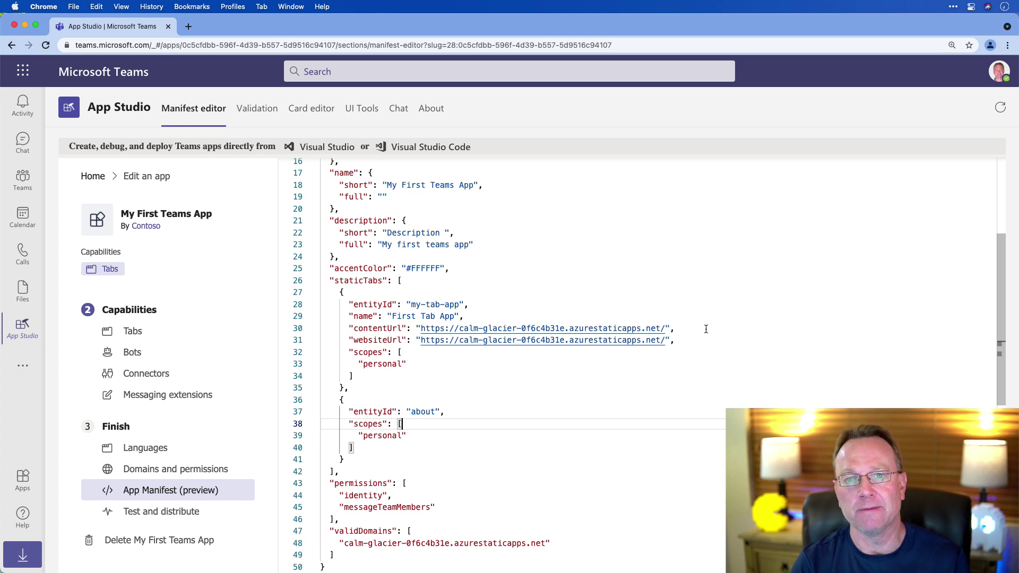
# Install My First Teams App in Teams for testing and view its About page
pyautogui.click(161, 511)
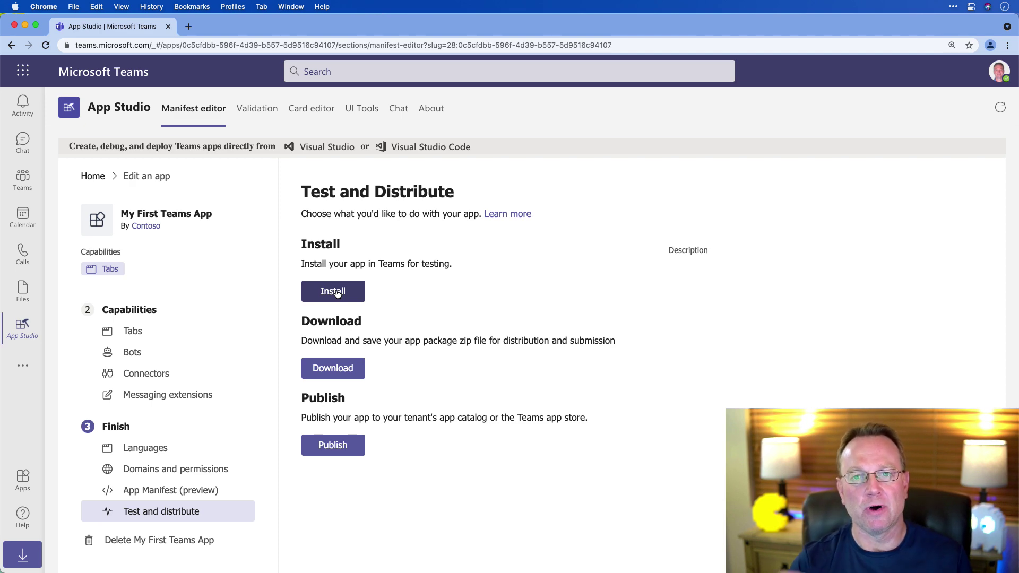
pyautogui.click(337, 293)
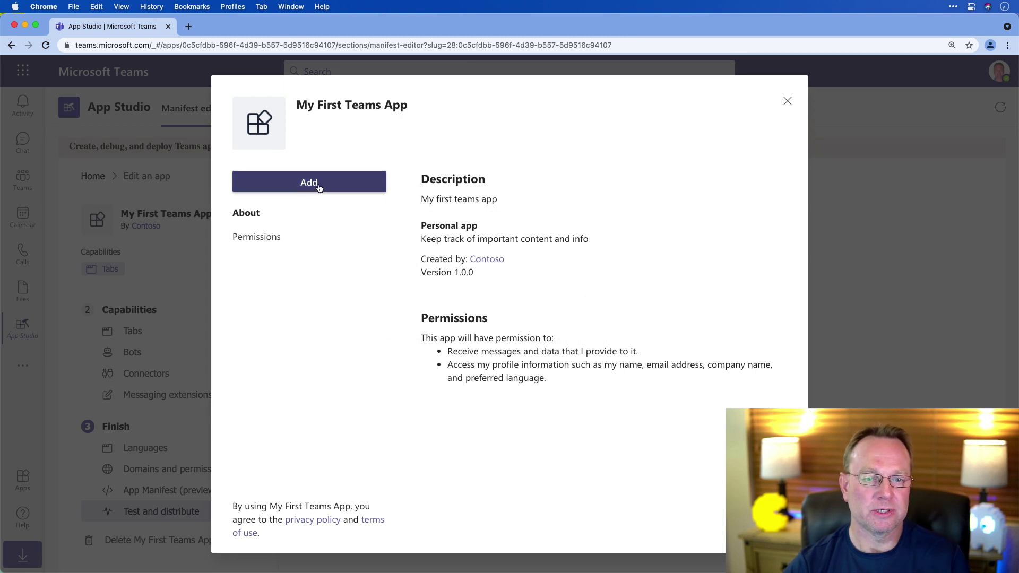
pyautogui.click(309, 185)
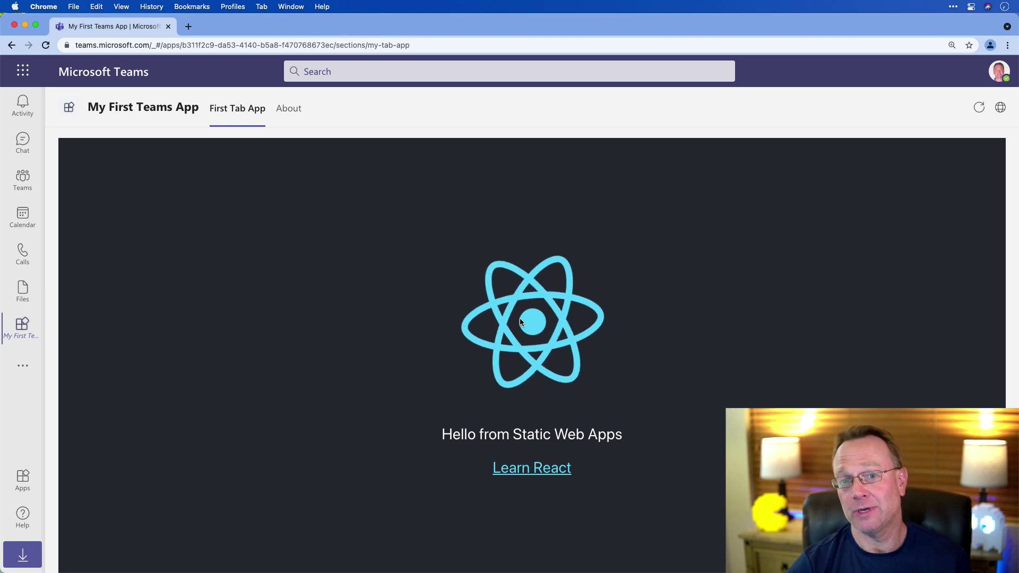
pyautogui.click(283, 107)
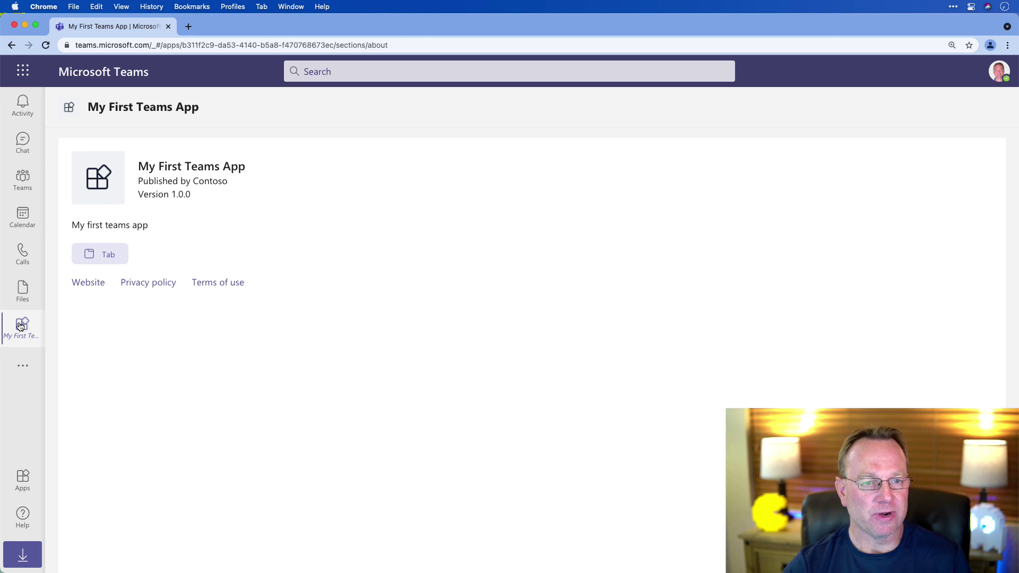
# Leave the app for the Files view and pin My First Teams App from the list of additional apps
pyautogui.click(23, 301)
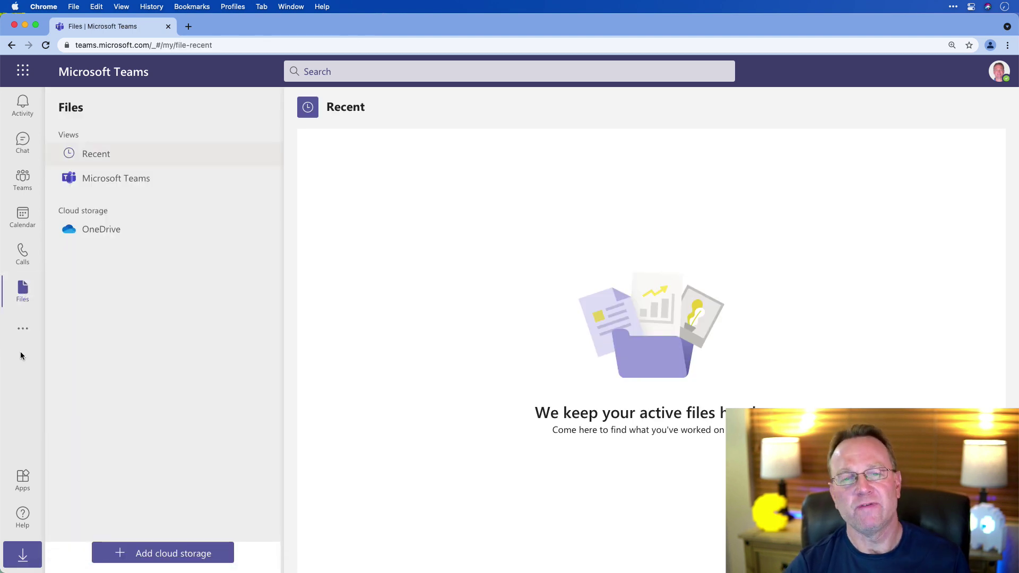
pyautogui.click(23, 329)
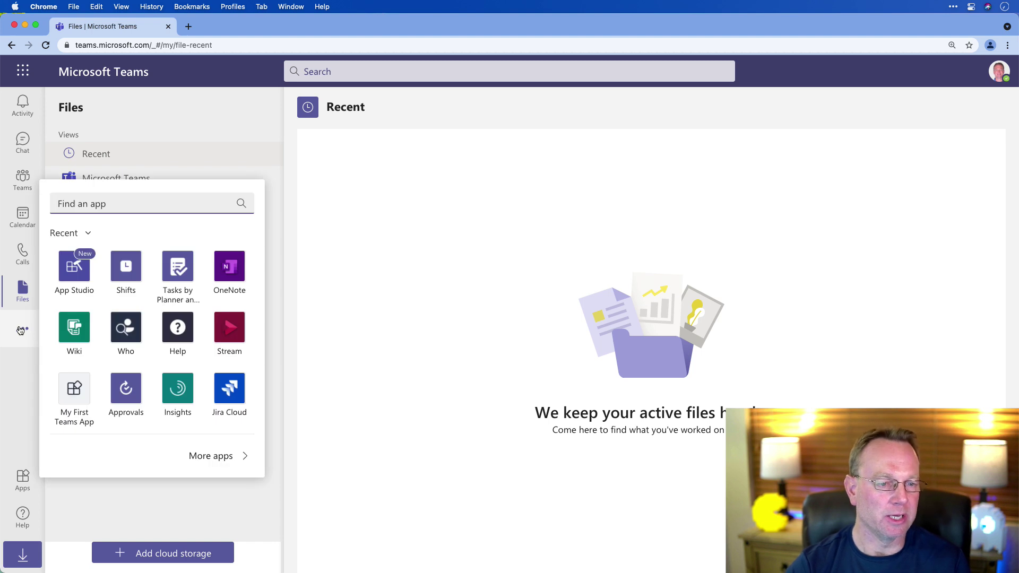
pyautogui.rightClick(78, 272)
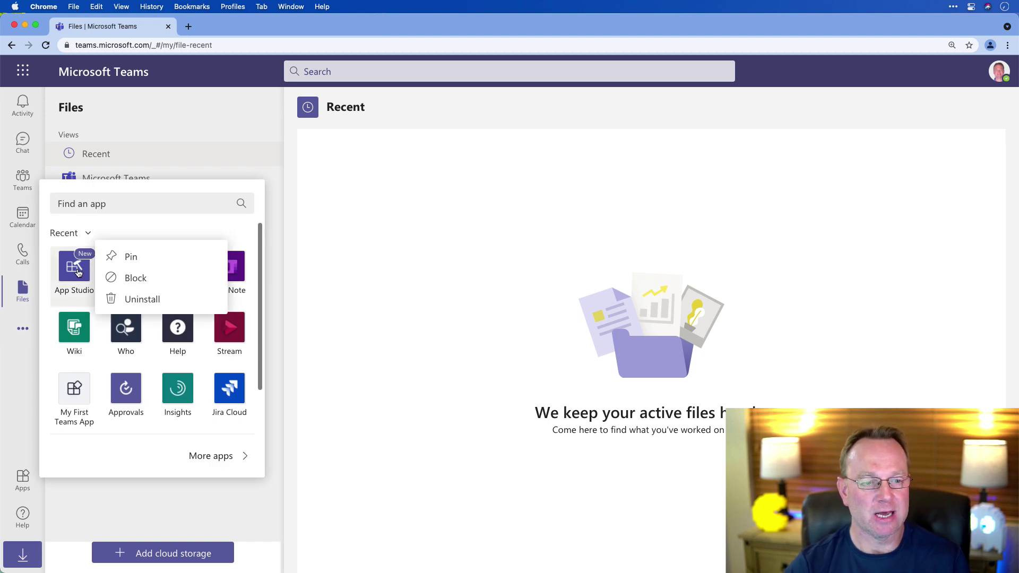
pyautogui.click(154, 228)
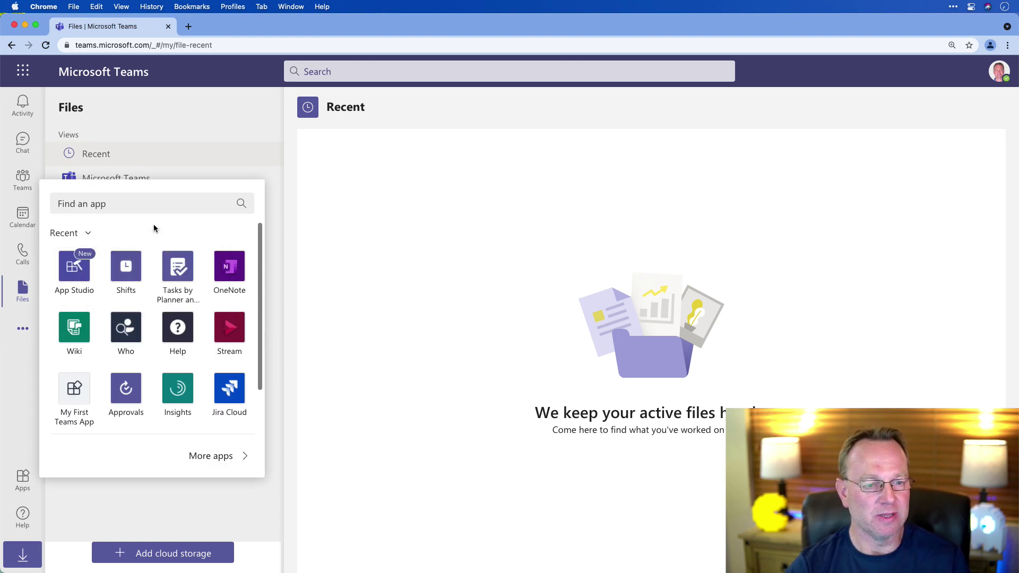
pyautogui.rightClick(75, 392)
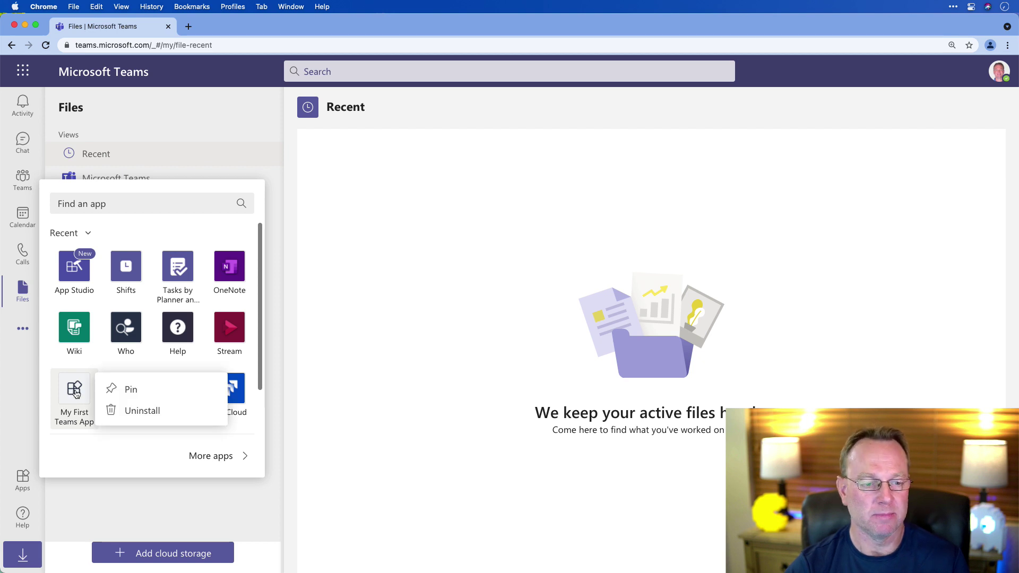
pyautogui.click(150, 391)
# View the First Tab App page of the pinned My First Teams App, switch to Chat and return to the app
pyautogui.click(16, 330)
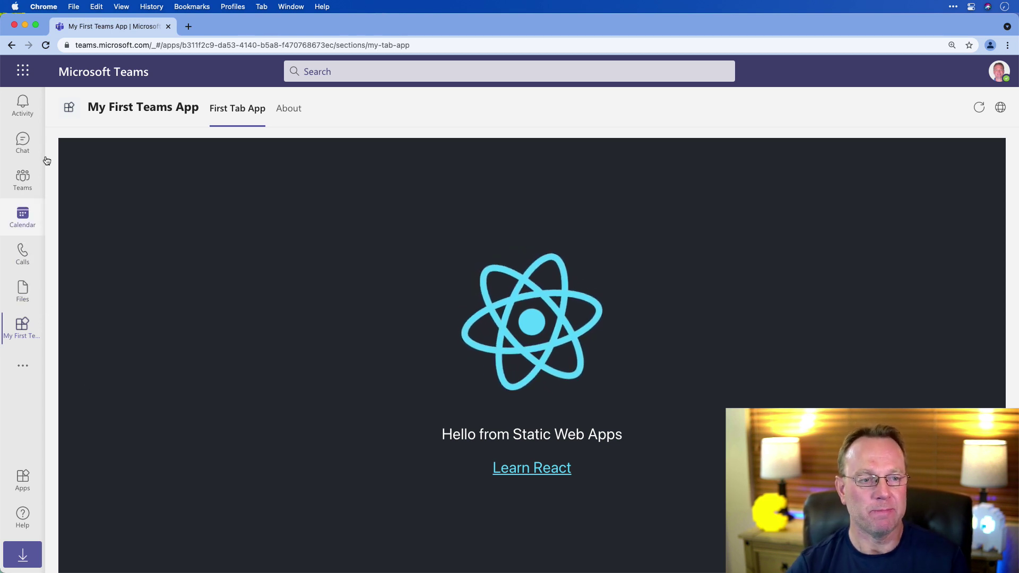
pyautogui.click(23, 142)
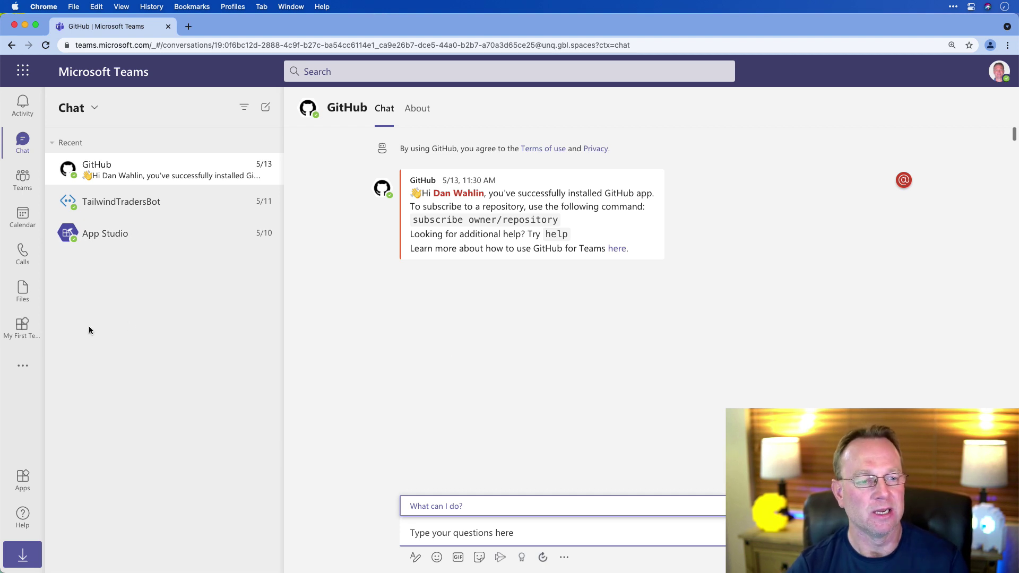
pyautogui.click(24, 328)
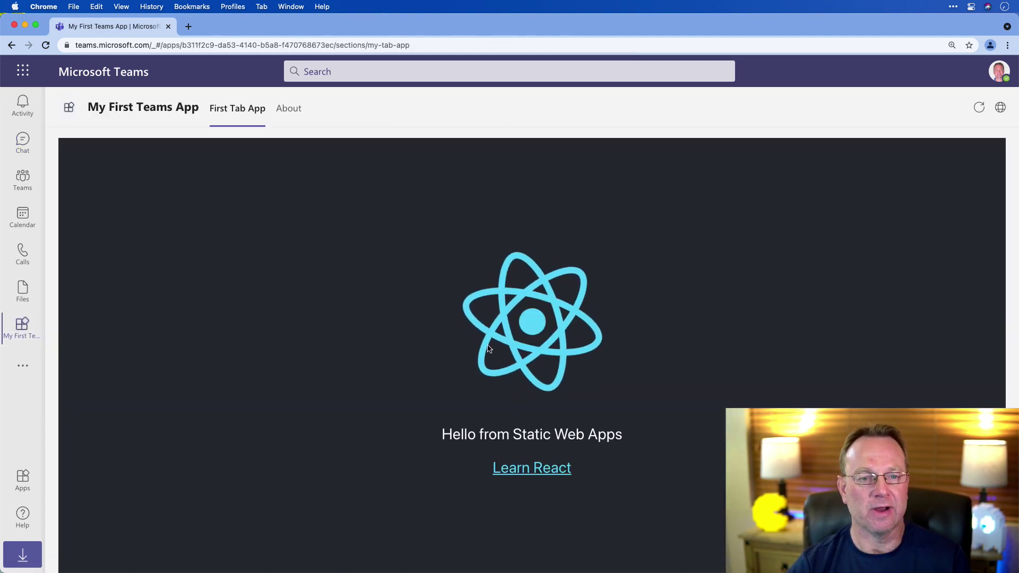